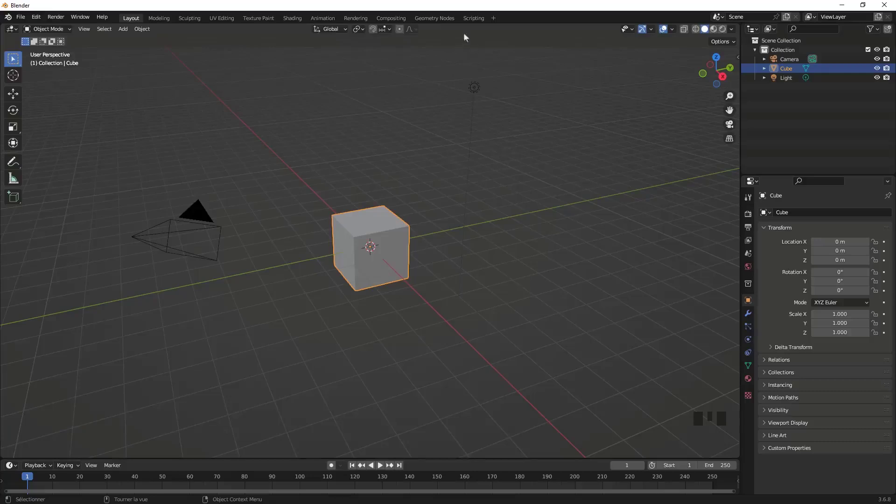
Step: Open the Geometry Nodes workspace, create a new node tree for the cube, and space the Group Input and Group Output nodes apart
left_click(437, 19)
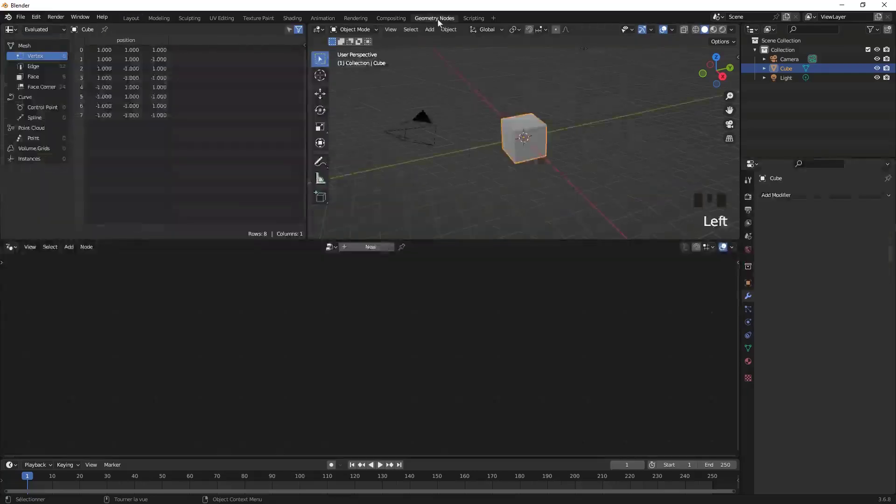
left_click(385, 247)
mouse_move(248, 358)
left_mouse_down()
mouse_move(199, 354)
mouse_move(242, 345)
left_mouse_up()
left_click_drag(487, 353, 390, 362)
left_click_drag(279, 358, 506, 295)
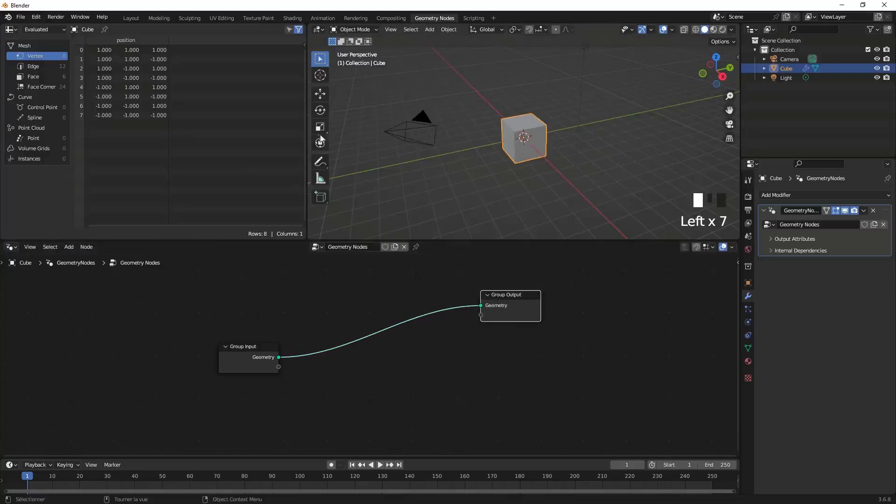
Step: Examine the cube's spreadsheet categories from curve control points through point cloud, volume grids and instances, ending on mesh vertices
left_click_drag(306, 120, 271, 119)
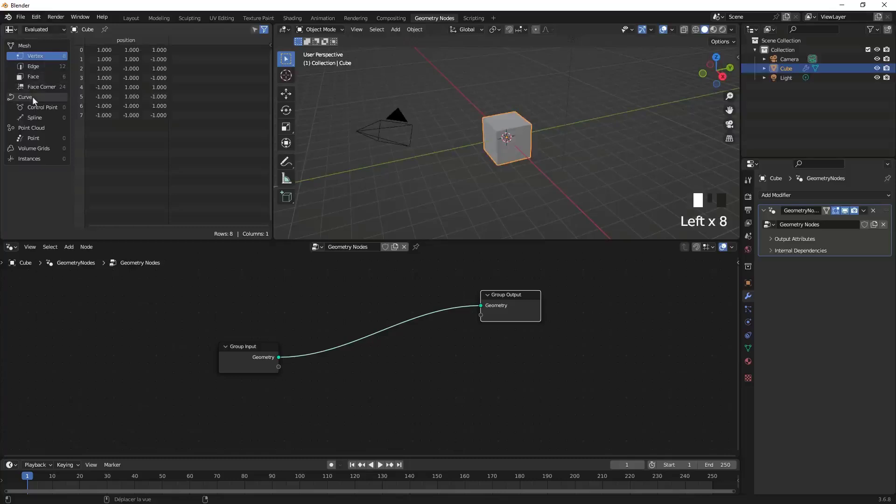
left_click(40, 107)
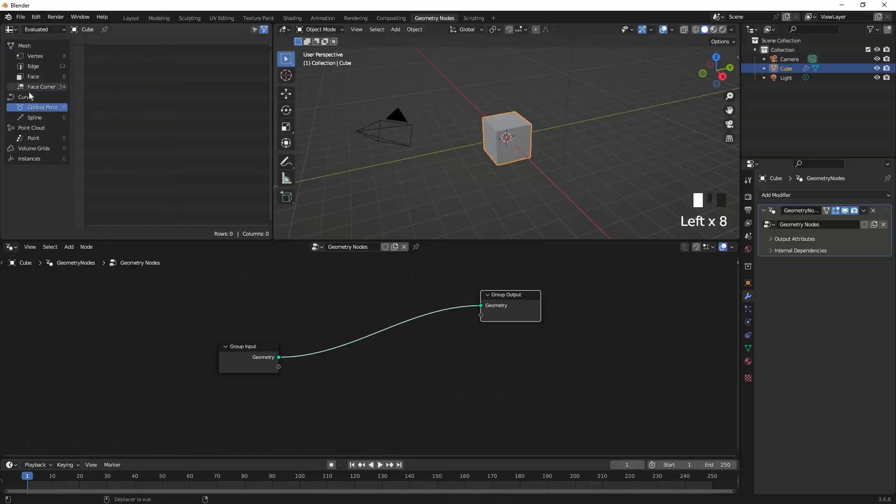
left_click(34, 127)
left_click(35, 148)
left_click(35, 158)
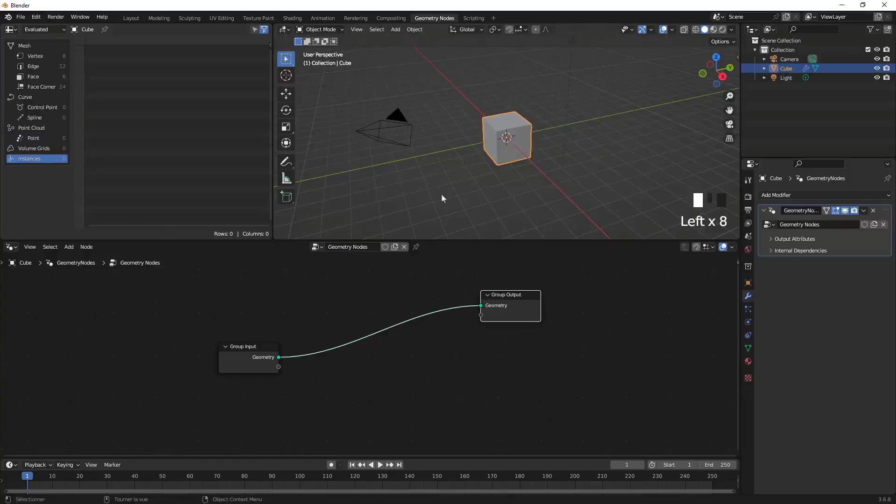
scroll(508, 142, "up", 5)
middle_click_drag(507, 144, 512, 146)
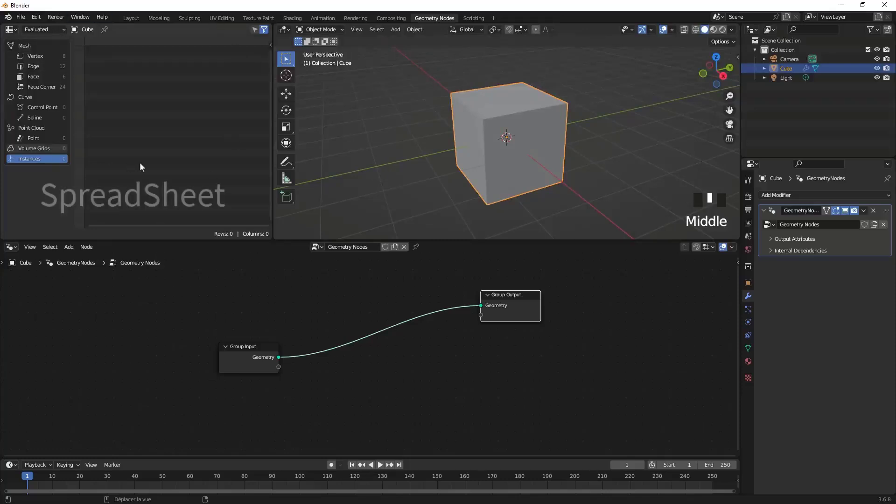
left_click(33, 55)
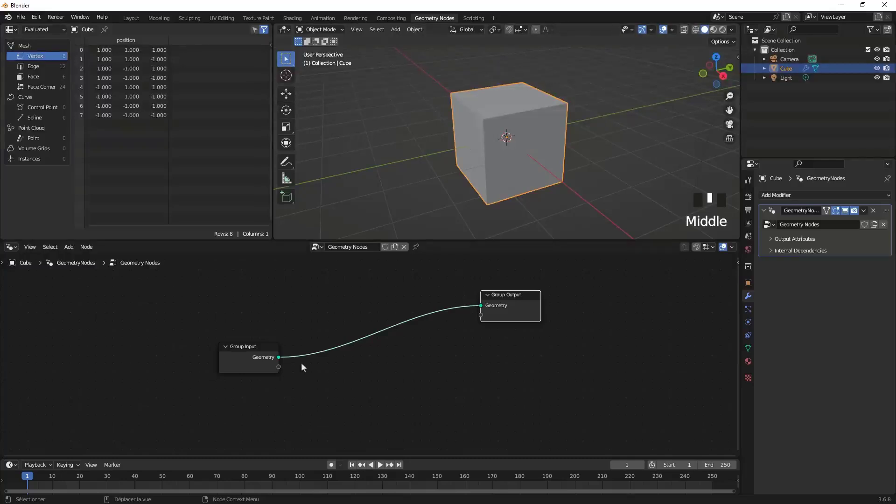
Step: Add an Ico Sphere mesh primitive node and place it just below the Group Input node
key("shift+a")
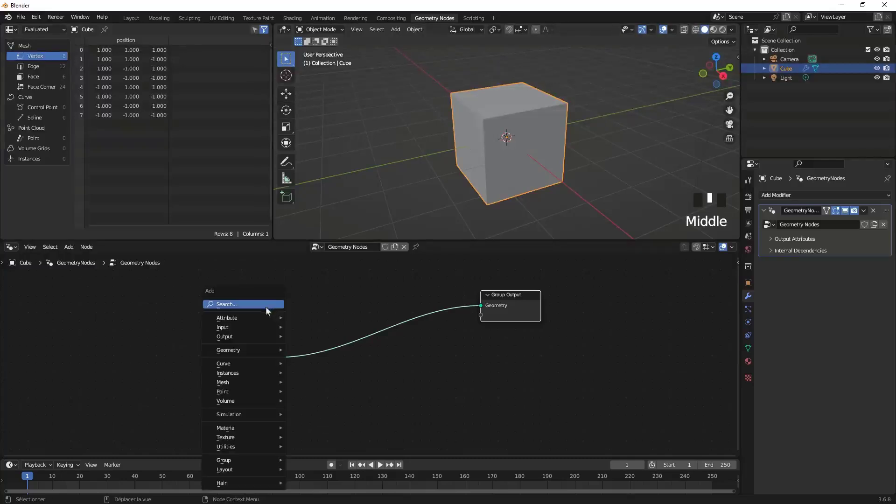
mouse_move(238, 391)
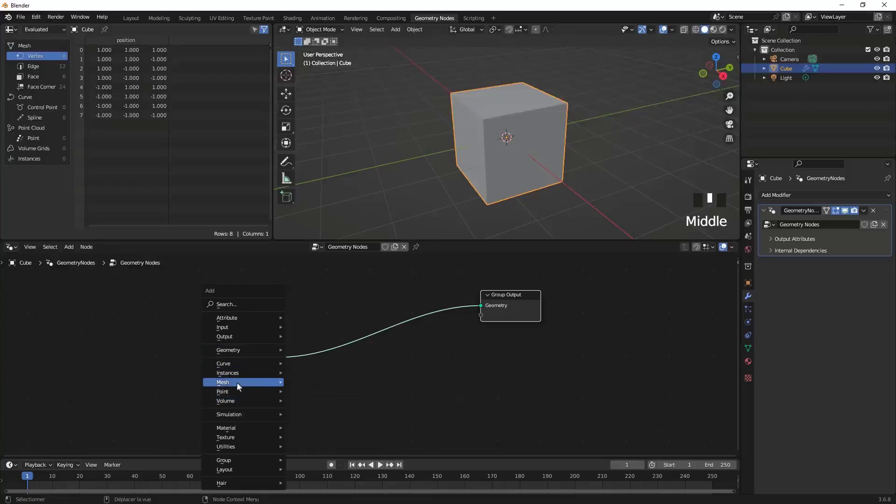
mouse_move(312, 423)
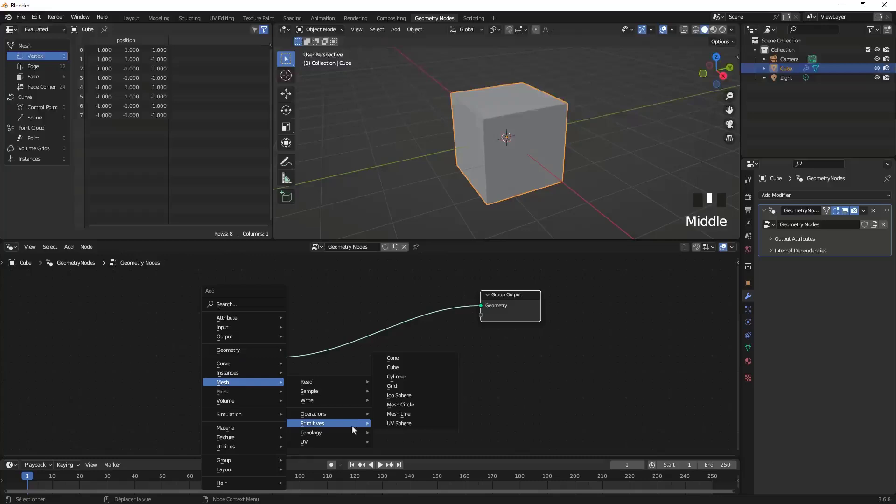
left_click(395, 395)
left_click(310, 382)
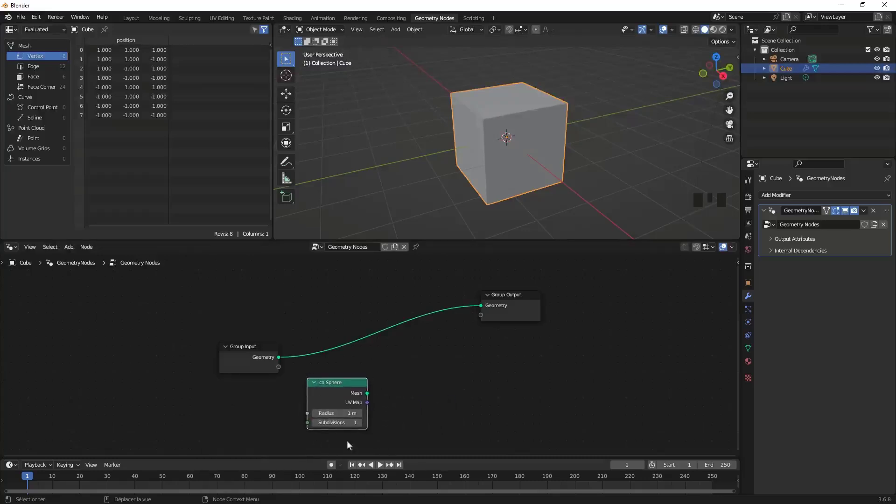
left_click_drag(353, 392, 276, 395)
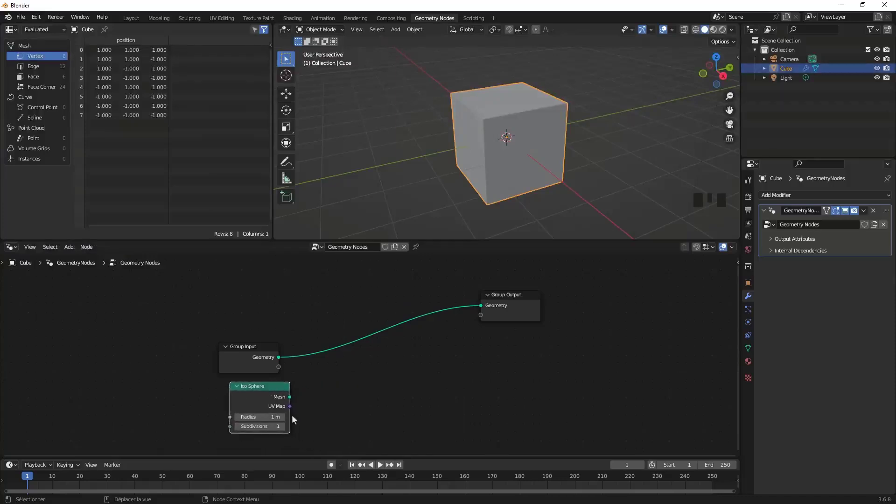
Step: Add a Boolean input node and place it directly below the Group Output node
scroll(287, 420, "up", 3)
middle_click_drag(281, 424, 354, 345)
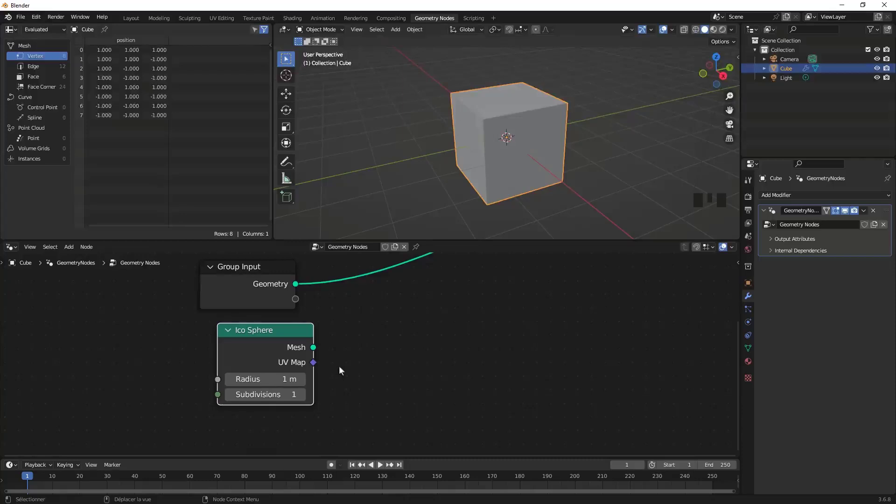
scroll(336, 351, "down", 2)
middle_click_drag(340, 346, 275, 384)
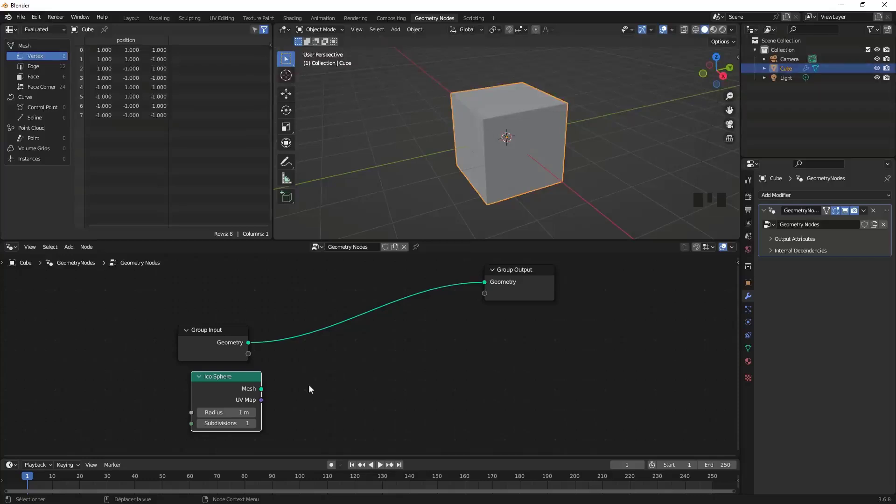
key("shift+a")
left_click(286, 306)
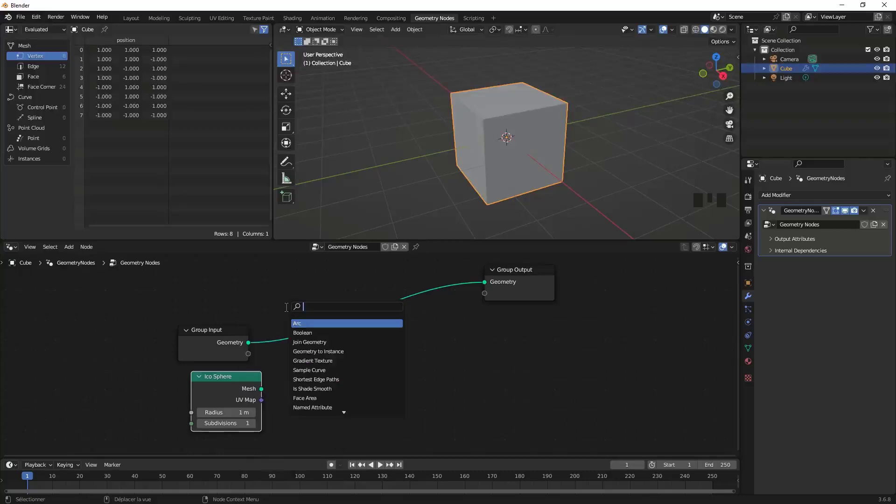
type("bool")
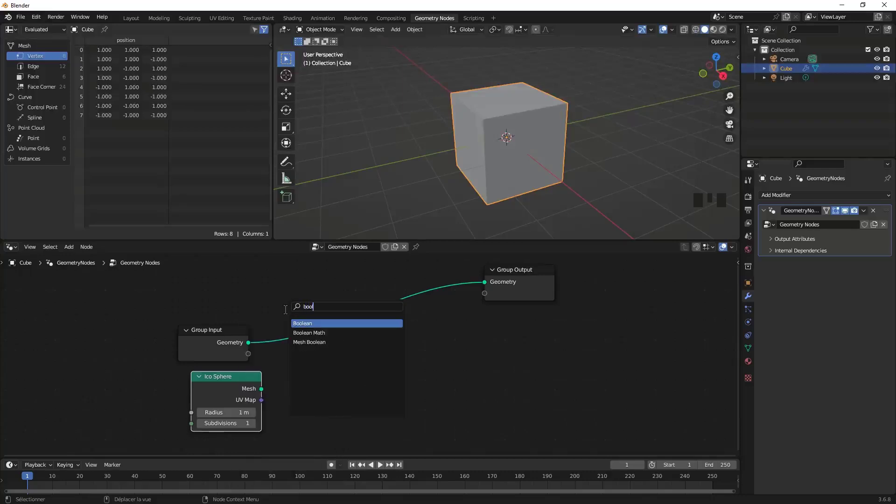
left_click(317, 323)
left_click(331, 393)
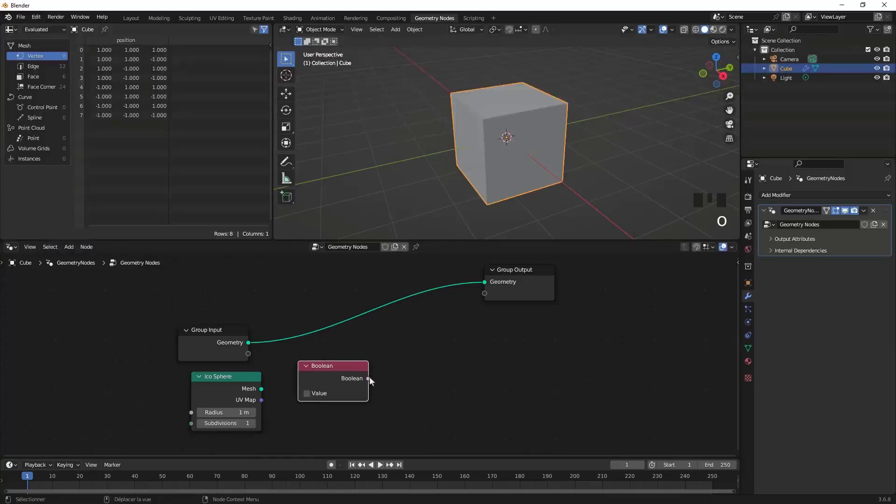
mouse_move(371, 377)
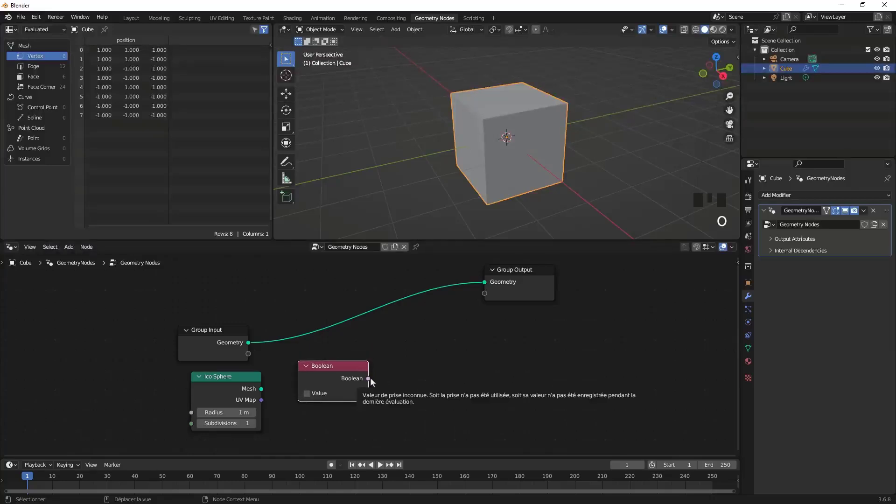
left_click_drag(326, 370, 507, 324)
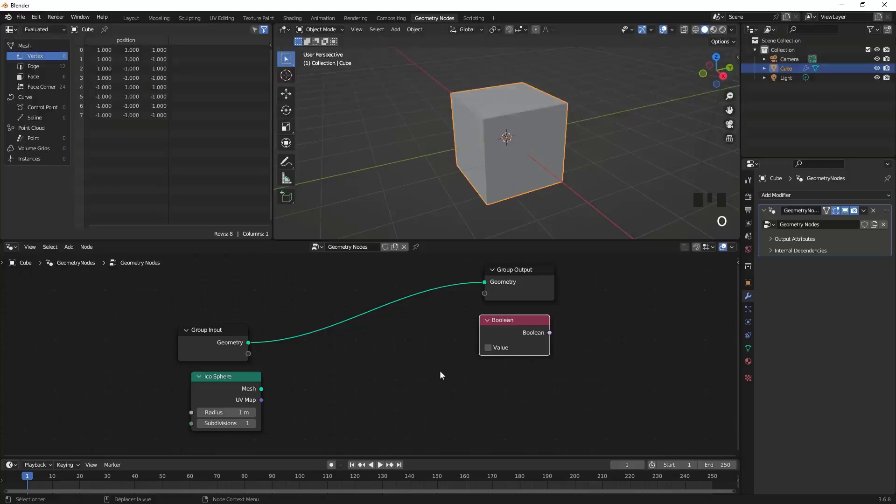
Step: Align the Ico Sphere node under Group Input, view the cube from above, and feed its UV Map into a new Gradient Texture node
left_click(249, 376)
left_click_drag(248, 376, 238, 374)
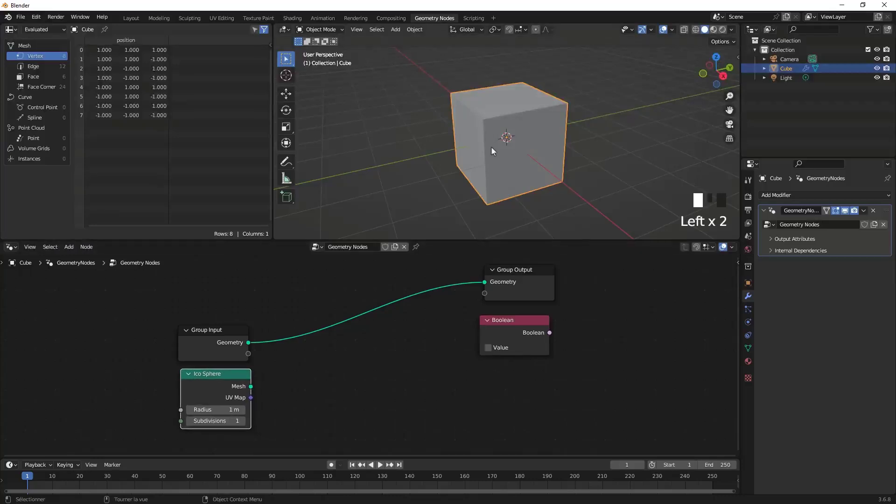
key("KP_7")
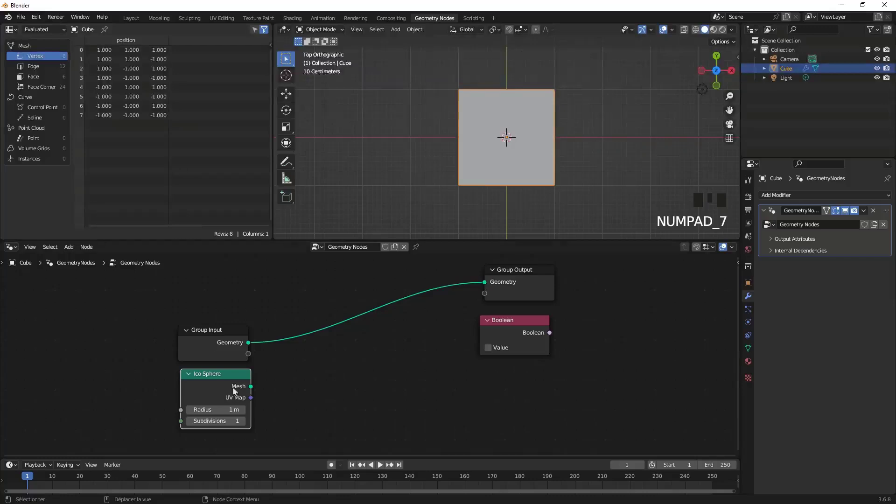
left_click_drag(250, 398, 328, 370)
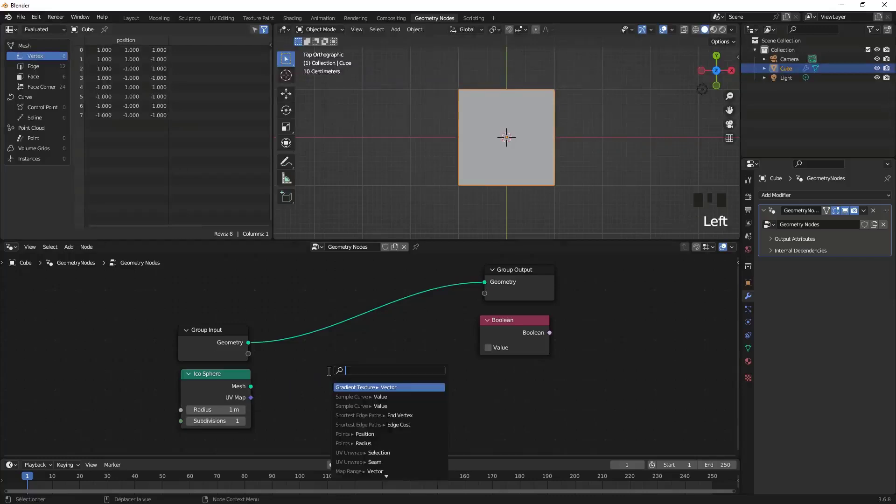
left_click(390, 387)
left_click(395, 386)
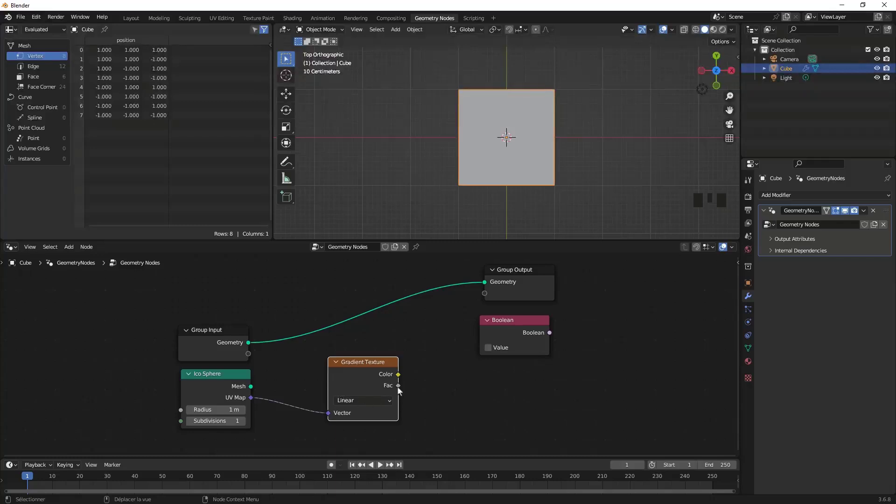
mouse_move(397, 387)
left_click_drag(399, 387, 481, 397)
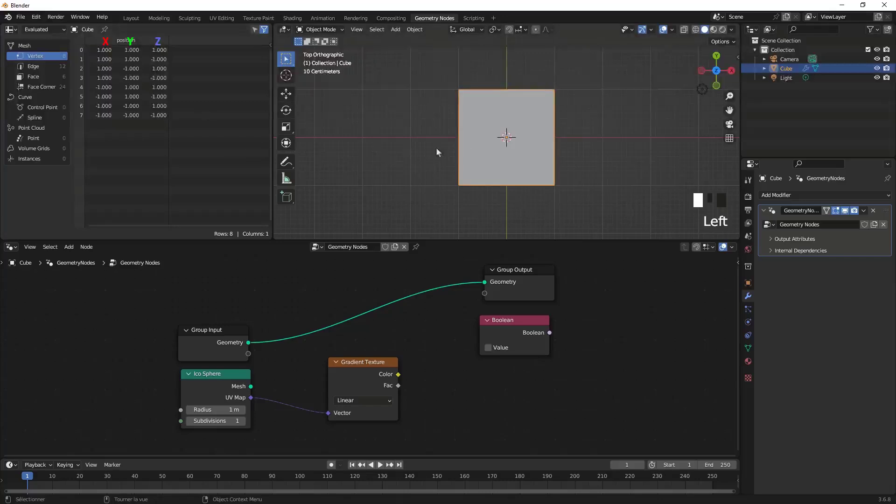
Step: Change the colour of the viewport annotation layer "Note" to red
key("n")
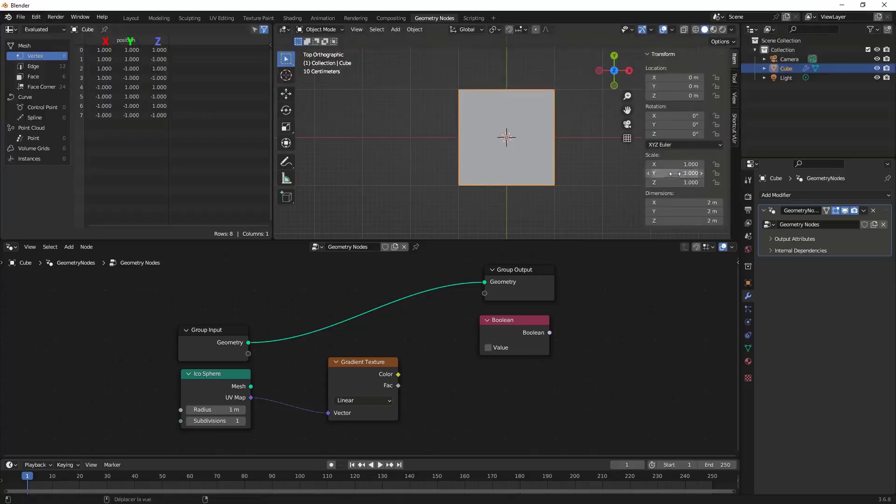
left_click(734, 79)
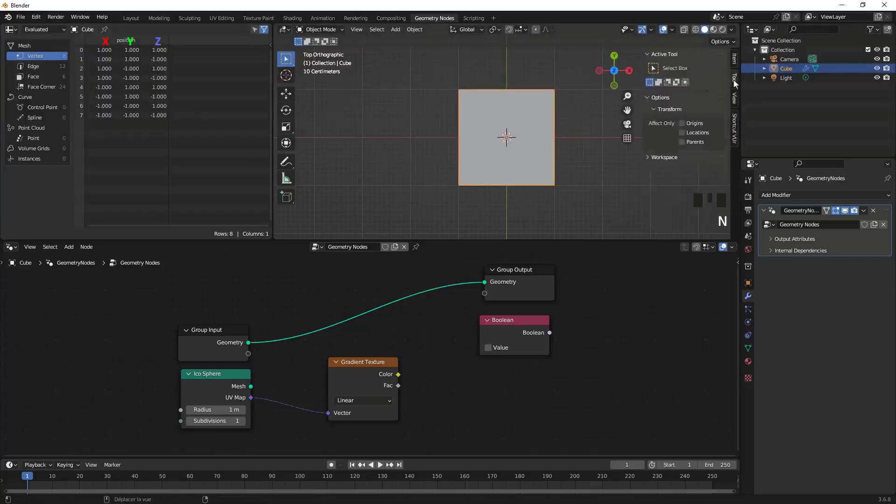
left_click(735, 107)
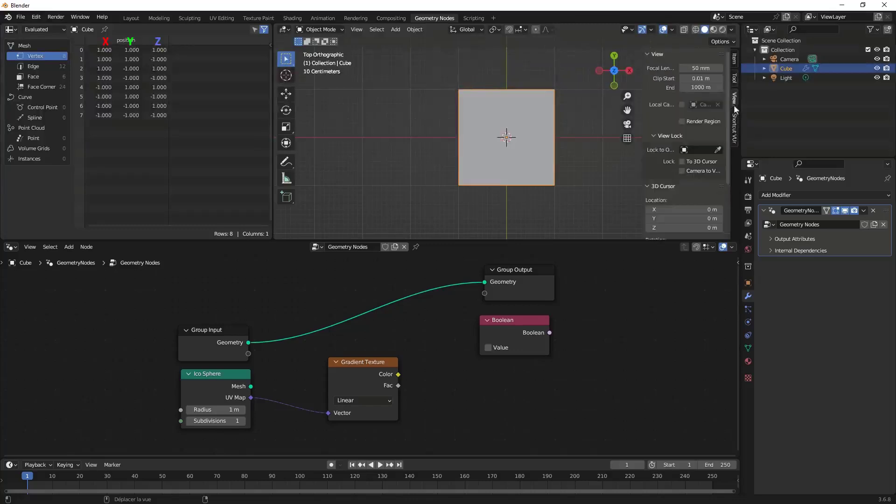
scroll(702, 155, "down", 5)
left_click(670, 233)
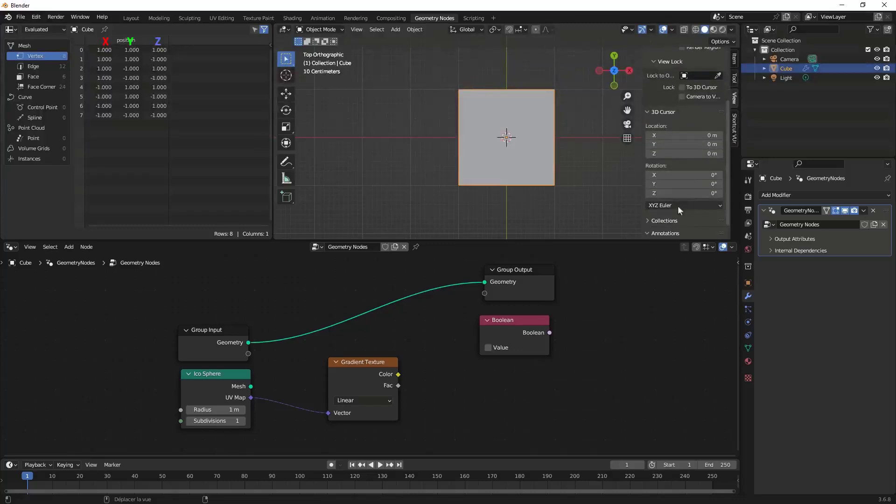
scroll(678, 206, "down", 1)
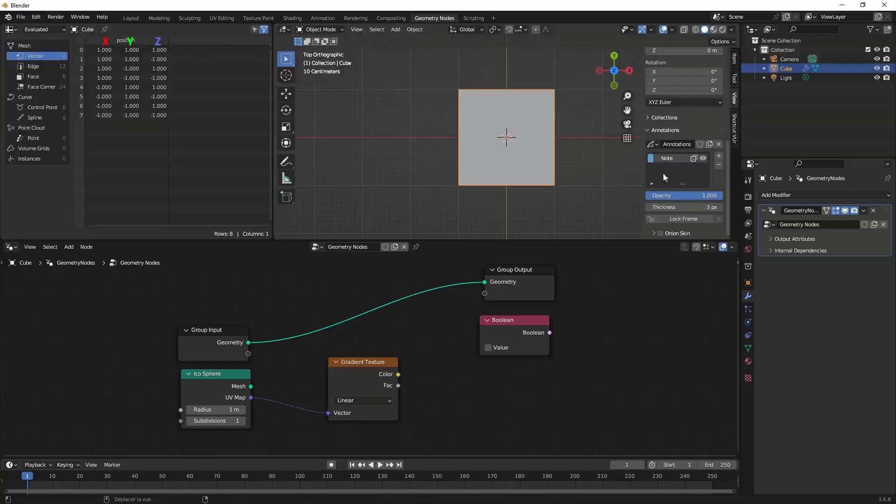
left_click(650, 158)
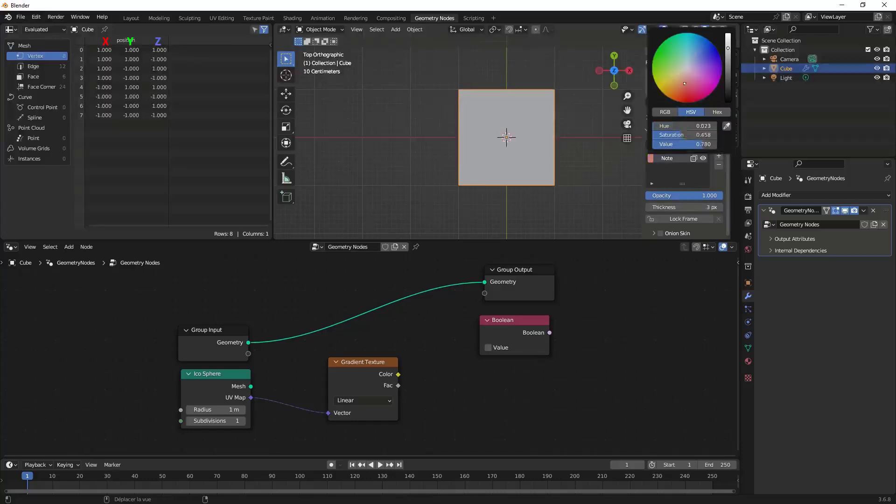
left_click(687, 102)
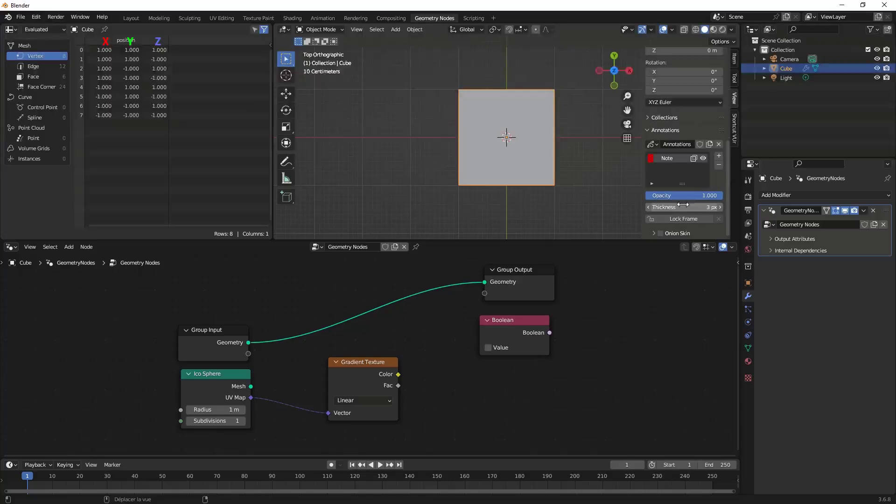
Step: Activate the Annotate tool and set its stroke placement to Surface
left_click(746, 180)
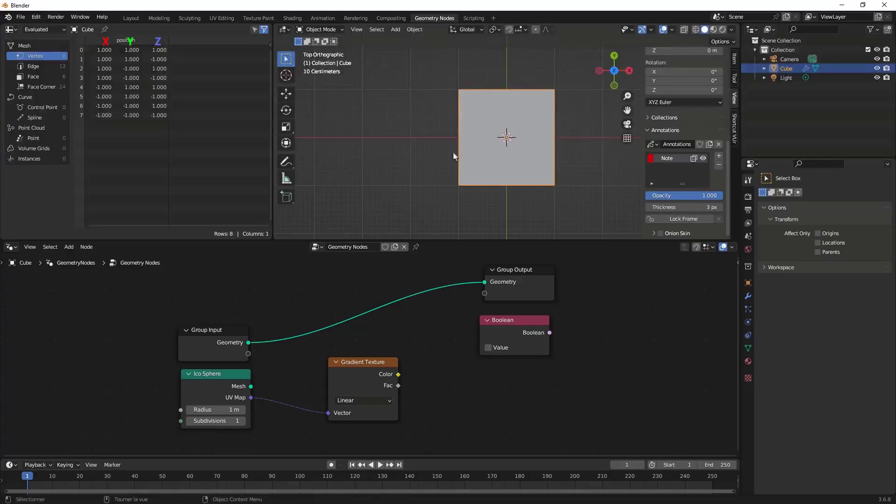
left_click(286, 162)
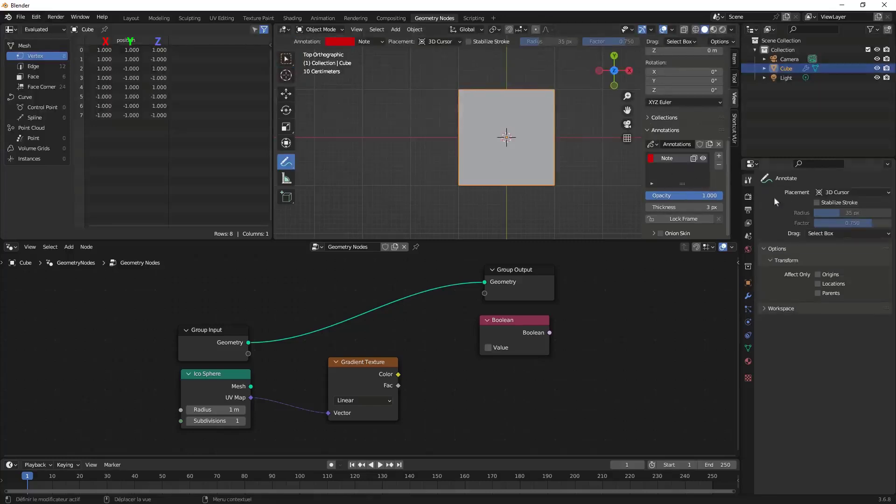
left_click(847, 193)
left_click(801, 220)
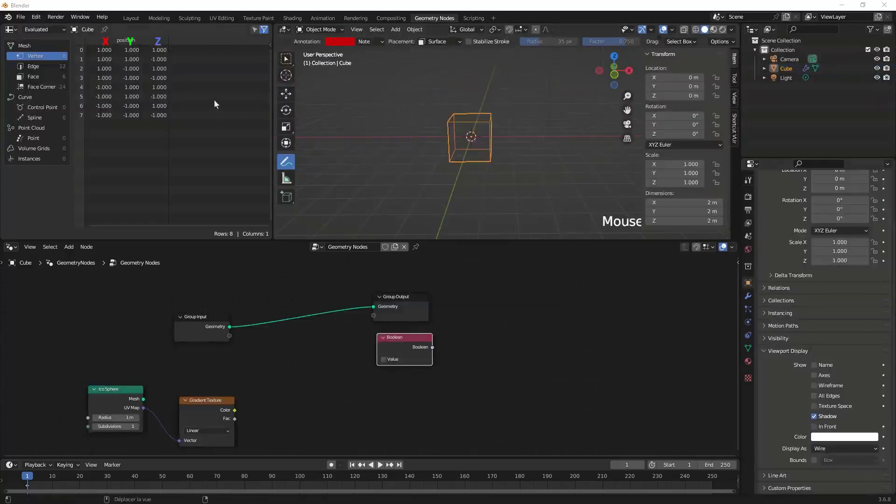
middle_click_drag(426, 144, 443, 148)
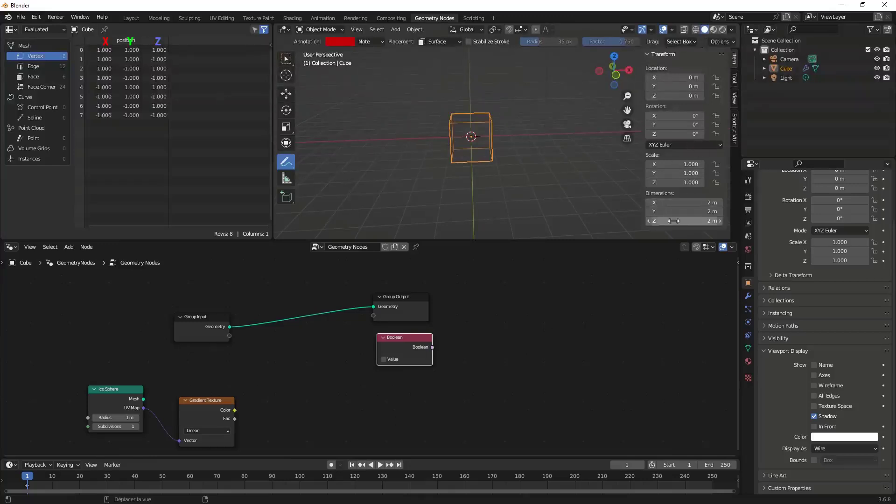
Step: Circle the cube's origin point with a red annotation stroke
scroll(475, 139, "up", 4)
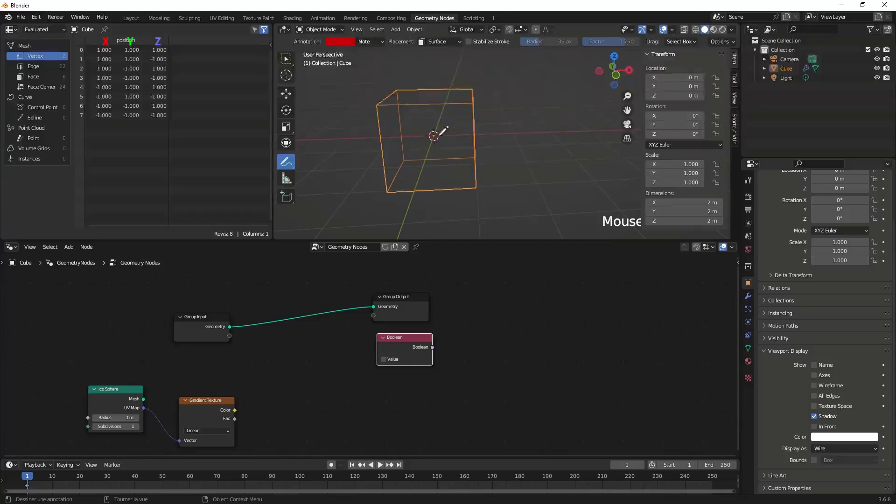
mouse_move(426, 133)
left_mouse_down()
mouse_move(448, 120)
mouse_move(432, 125)
left_mouse_up()
mouse_move(442, 143)
middle_mouse_down()
mouse_move(448, 149)
mouse_move(454, 128)
mouse_move(454, 136)
middle_mouse_up()
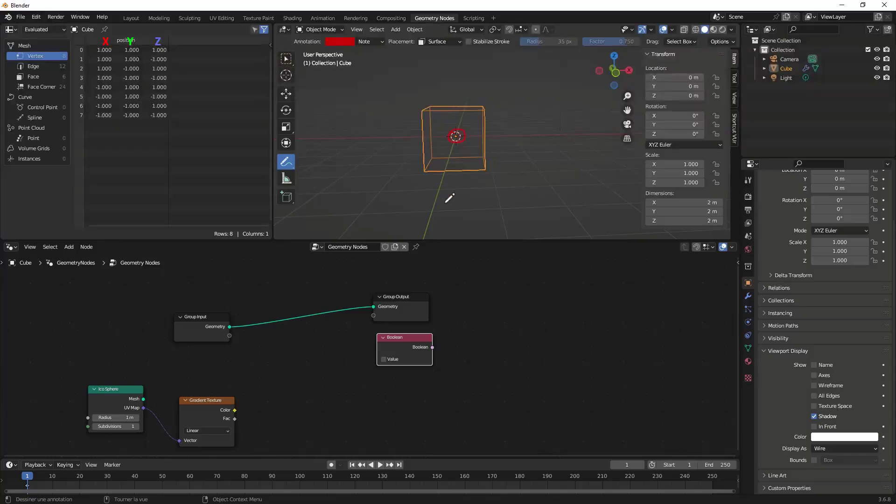
middle_click_drag(455, 195, 474, 190)
scroll(460, 197, "down", 2)
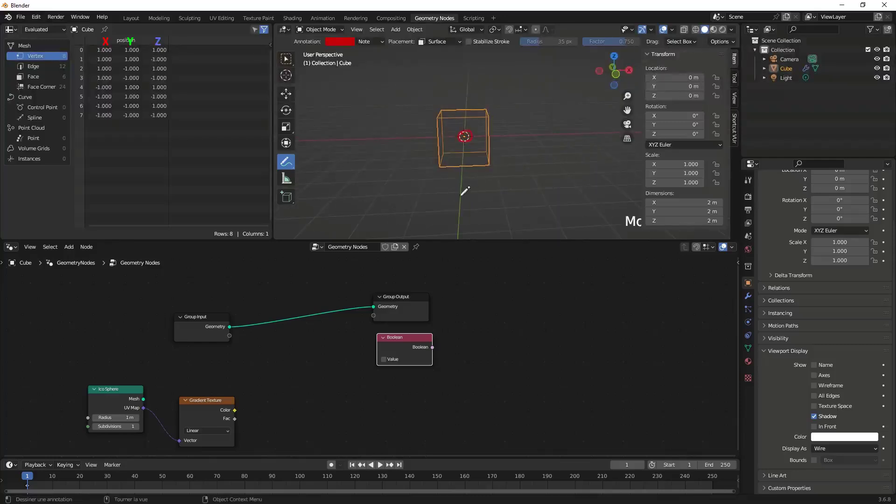
Step: Sketch direction arrows with plus and minus signs around the cube, and erase them
mouse_move(459, 191)
left_mouse_down()
mouse_move(406, 203)
mouse_move(380, 197)
mouse_move(414, 203)
mouse_move(532, 188)
mouse_move(562, 197)
mouse_move(556, 202)
left_mouse_up()
mouse_move(550, 175)
middle_mouse_down()
mouse_move(531, 136)
mouse_move(480, 132)
middle_mouse_up()
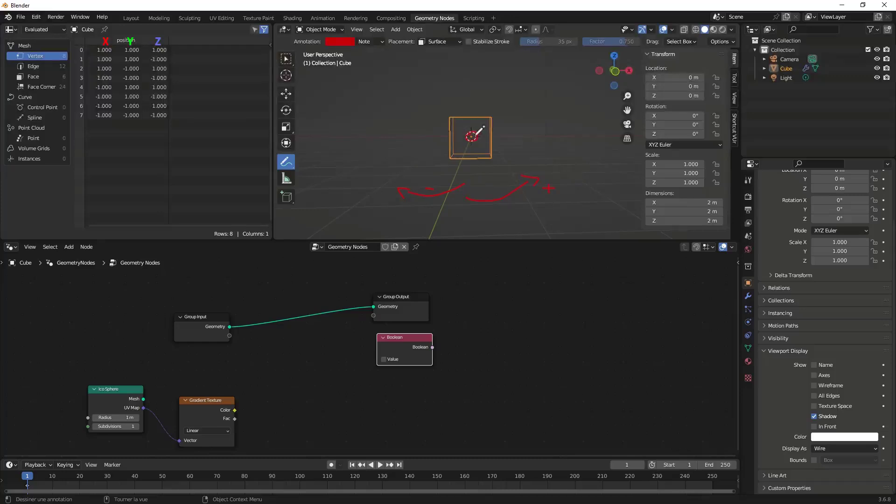
mouse_move(501, 142)
left_mouse_down()
mouse_move(496, 165)
mouse_move(496, 97)
mouse_move(512, 120)
left_mouse_up()
left_click(512, 153)
left_click_drag(509, 118, 515, 118)
mouse_move(505, 160)
left_mouse_down("ctrl")
mouse_move(495, 92)
mouse_move(552, 186)
mouse_move(445, 198)
mouse_move(410, 193)
left_mouse_up("ctrl")
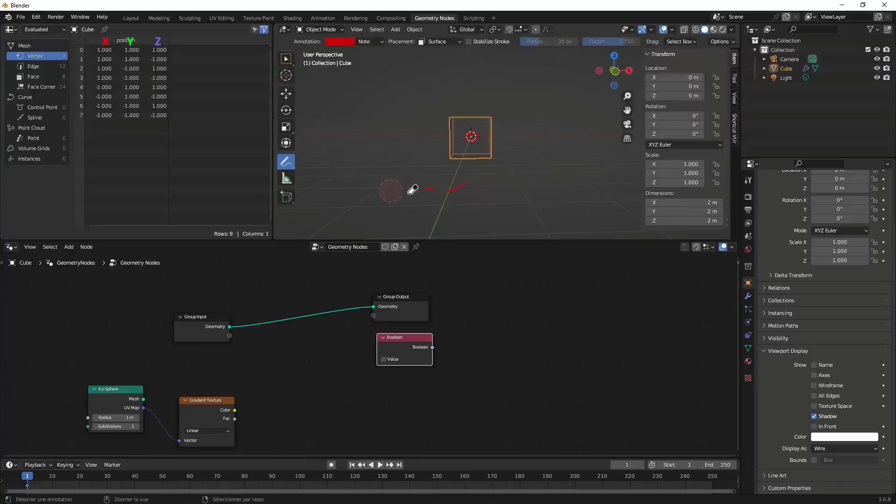
Step: From the top view, annotate an arrow from the origin to the cube's positive X side marked 1, plus a positive Y arrow beside the cube
key("KP_7")
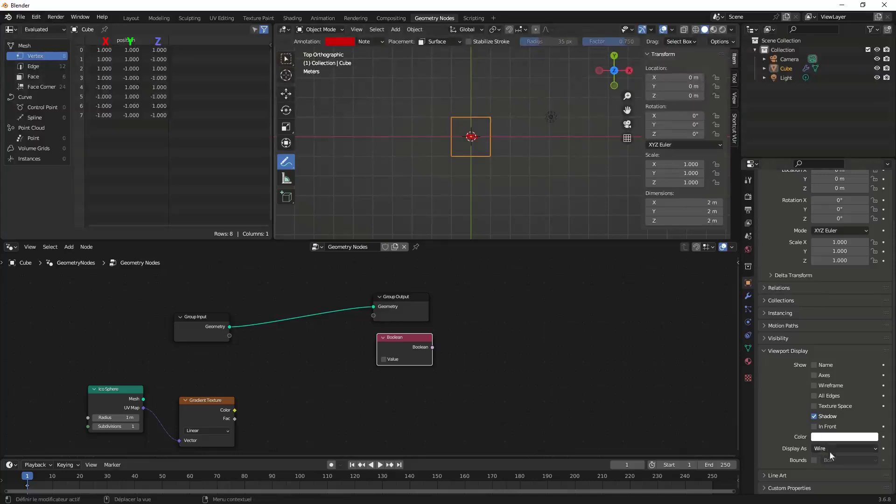
scroll(502, 119, "up", 5)
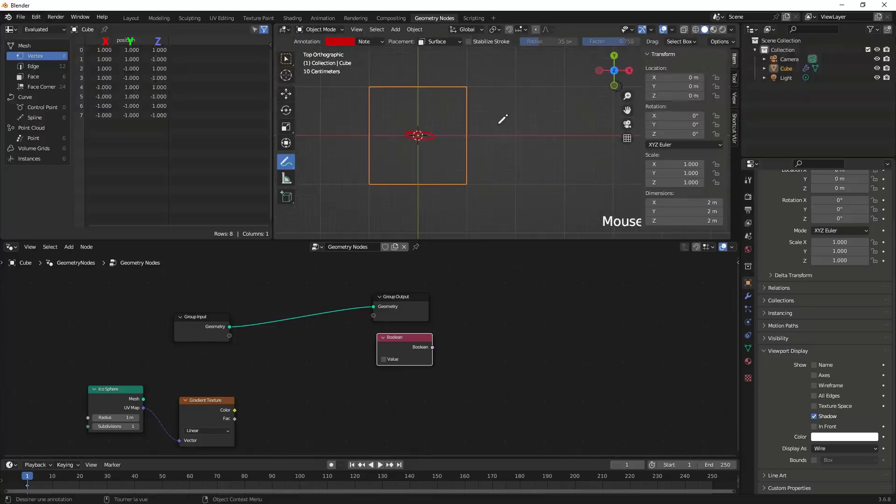
scroll(534, 133, "down", 3, "ctrl")
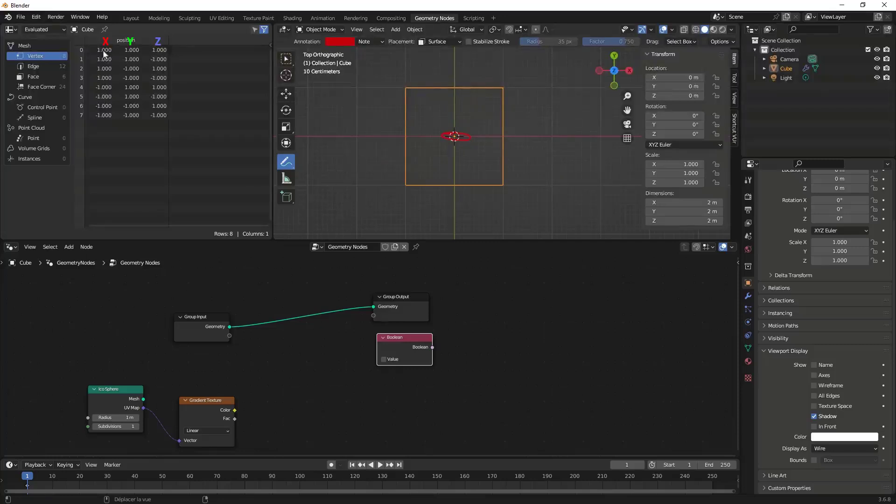
mouse_move(462, 135)
left_mouse_down()
mouse_move(514, 129)
mouse_move(519, 136)
left_mouse_up()
left_click_drag(531, 136, 530, 91)
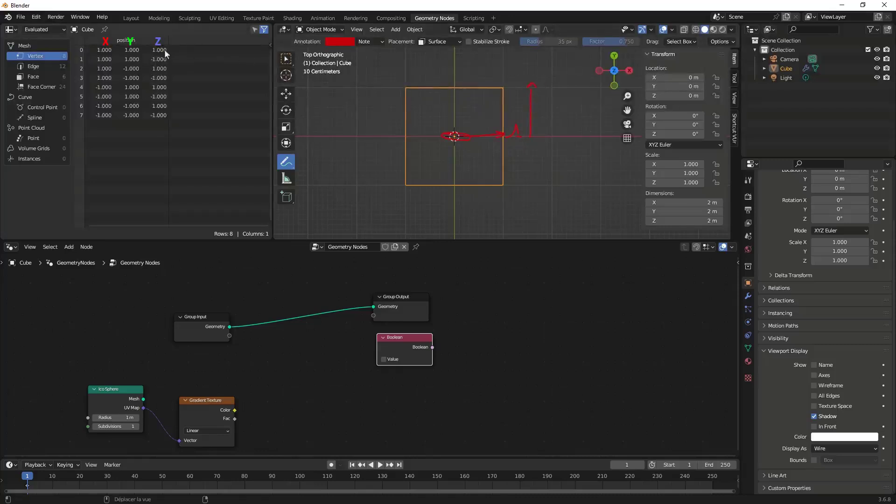
Step: Annotate an upward arrow for the cube's Z distance and mark the corner at positive X and positive Y with a red dot
mouse_move(555, 132)
middle_mouse_down()
mouse_move(459, 136)
mouse_move(448, 76)
mouse_move(496, 116)
middle_mouse_up()
mouse_move(512, 183)
left_mouse_down()
mouse_move(512, 114)
mouse_move(505, 111)
left_mouse_up()
left_click(500, 114)
key("KP_7")
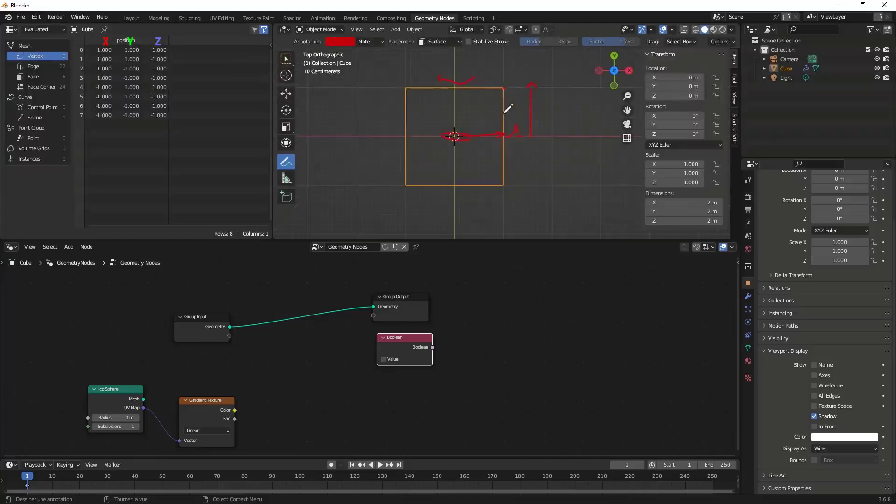
scroll(523, 95, "up", 4)
middle_click_drag(522, 100, 525, 196, "shift")
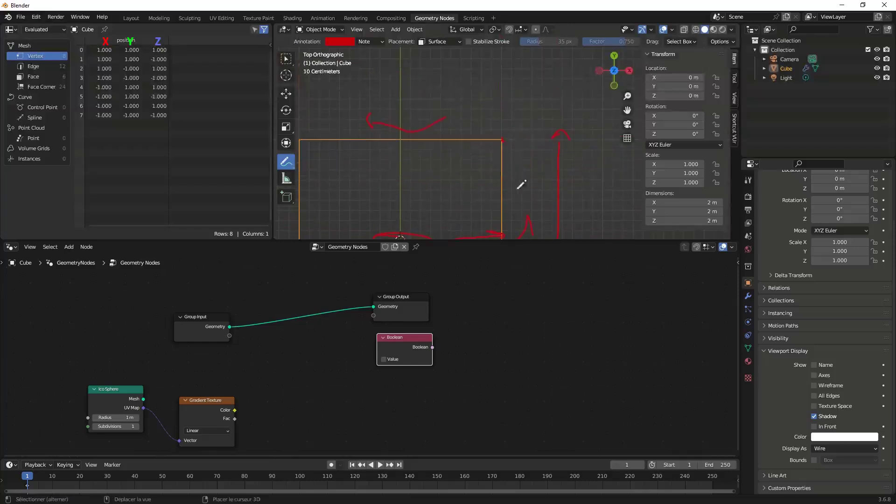
left_click(503, 140)
scroll(537, 172, "down", 2)
scroll(513, 173, "up", 1)
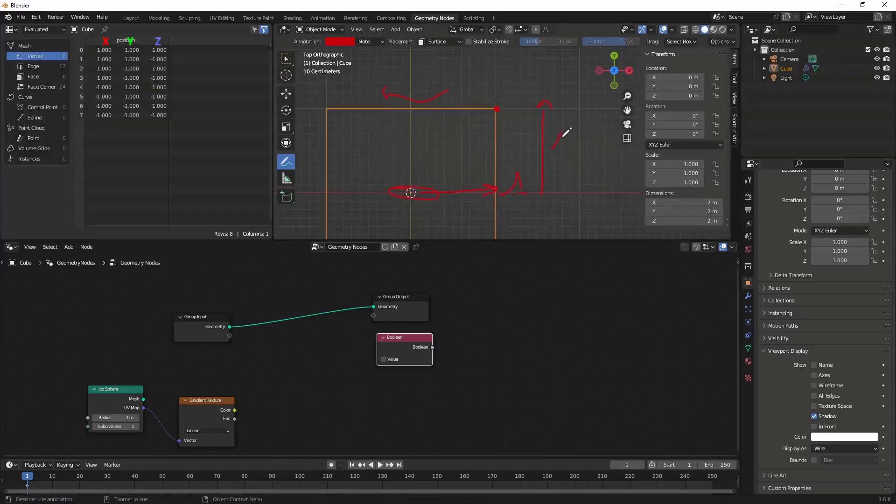
Step: Label the annotation arrows with their axis letters and 1 values, and mark the lower corner at positive X and positive Y
mouse_move(554, 155)
left_mouse_down()
mouse_move(565, 155)
mouse_move(511, 161)
mouse_move(520, 159)
left_mouse_up()
left_click_drag(565, 113, 558, 123)
mouse_move(576, 152)
middle_mouse_down()
mouse_move(482, 148)
mouse_move(503, 126)
middle_mouse_up()
scroll(504, 128, "down", 3)
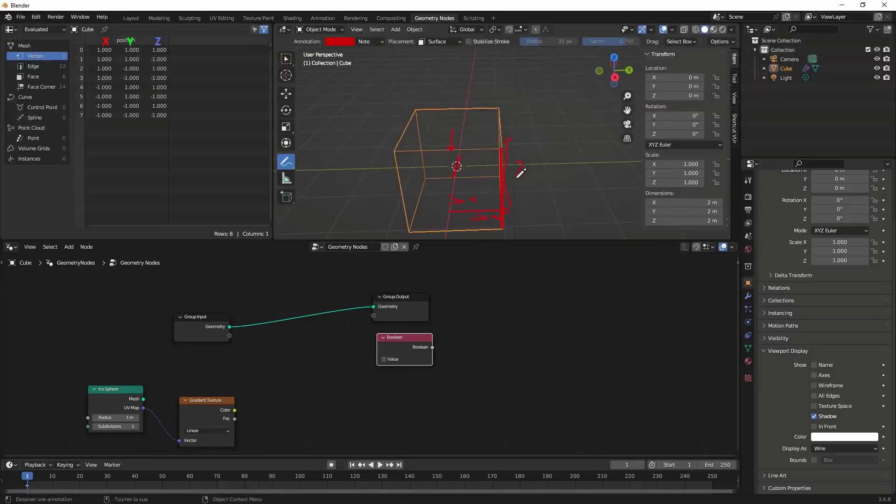
middle_click_drag(528, 202, 532, 173)
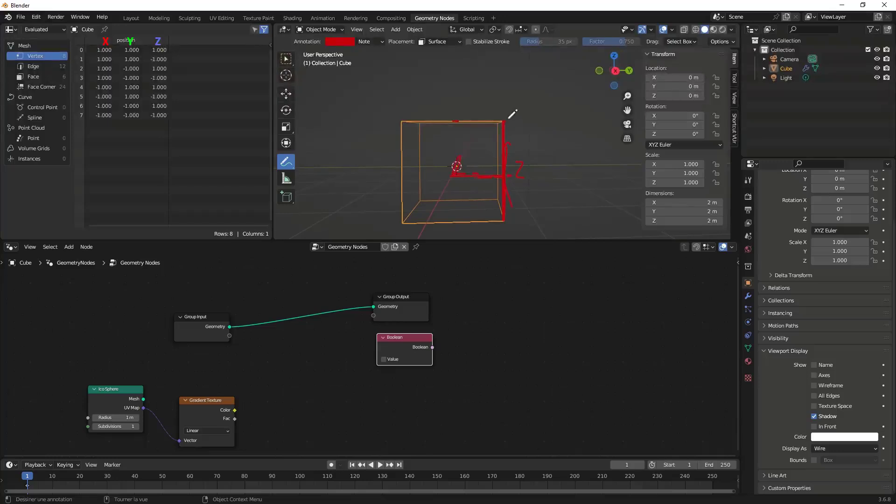
left_click(502, 220)
key("KP_7")
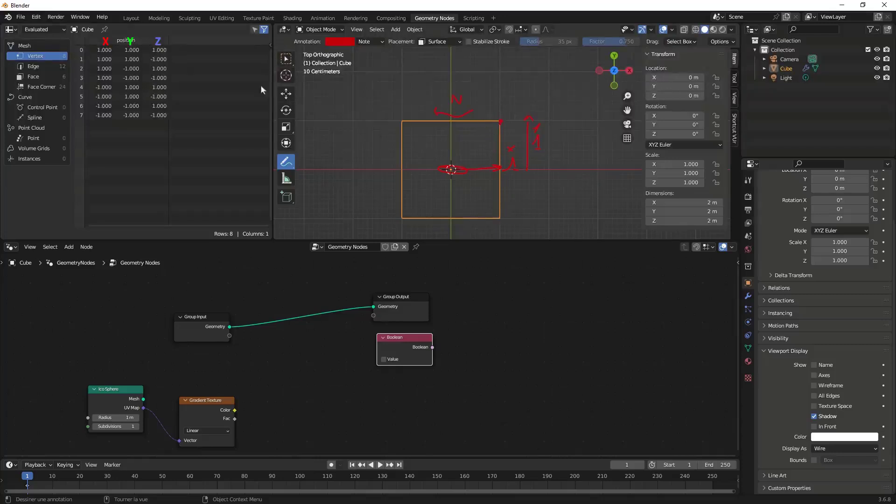
Step: Mark the cube's upper corner at positive X and negative Y with a red annotation dot
mouse_move(508, 196)
middle_mouse_down()
mouse_move(452, 136)
mouse_move(454, 176)
middle_mouse_up()
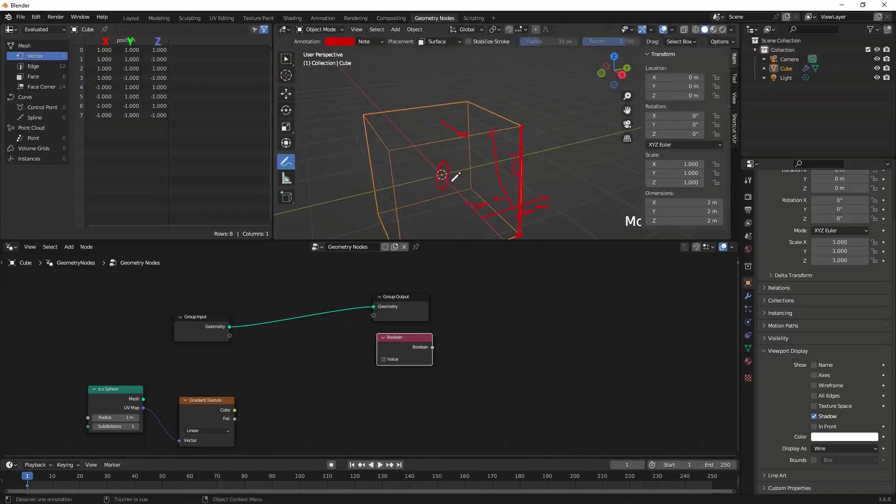
left_click(389, 151)
left_click(390, 151)
key("KP_7")
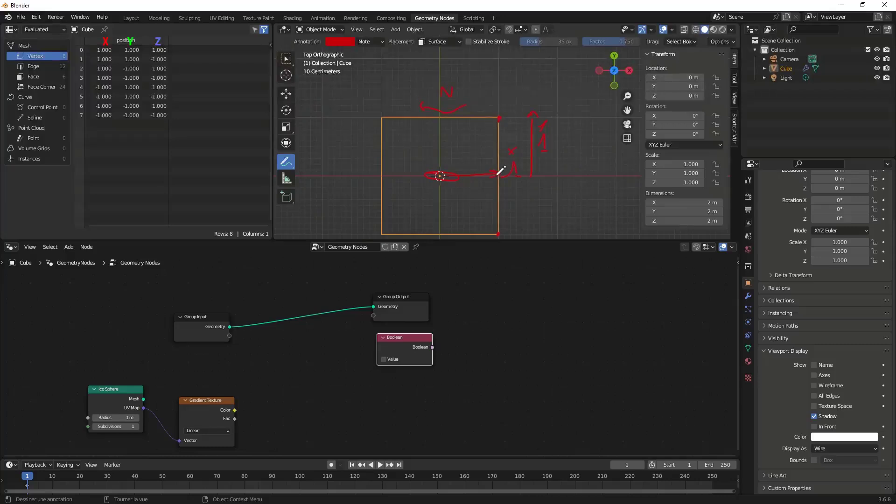
Step: Mark the cube's lower corner at positive X and negative Y with a red dot, undoing the misplaced stroke
middle_click_drag(512, 219, 485, 102)
scroll(460, 112, "down", 3)
left_click(448, 171)
middle_click_drag(456, 126, 498, 175)
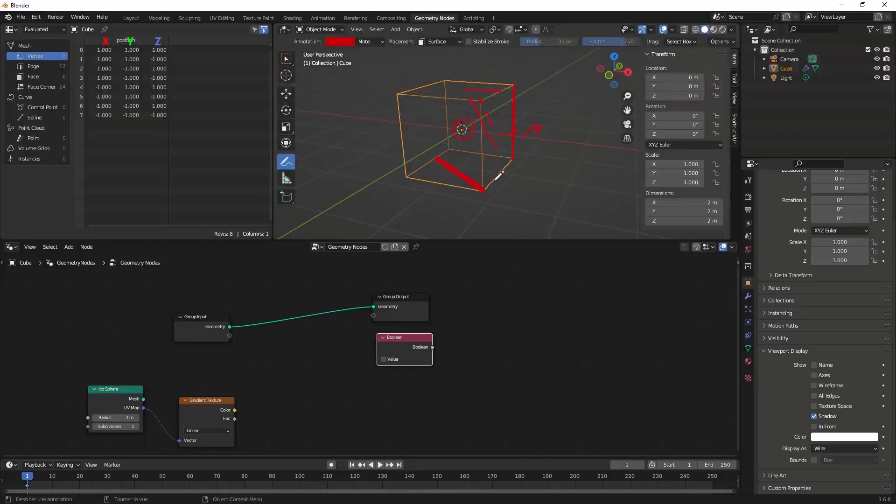
key("ctrl+z")
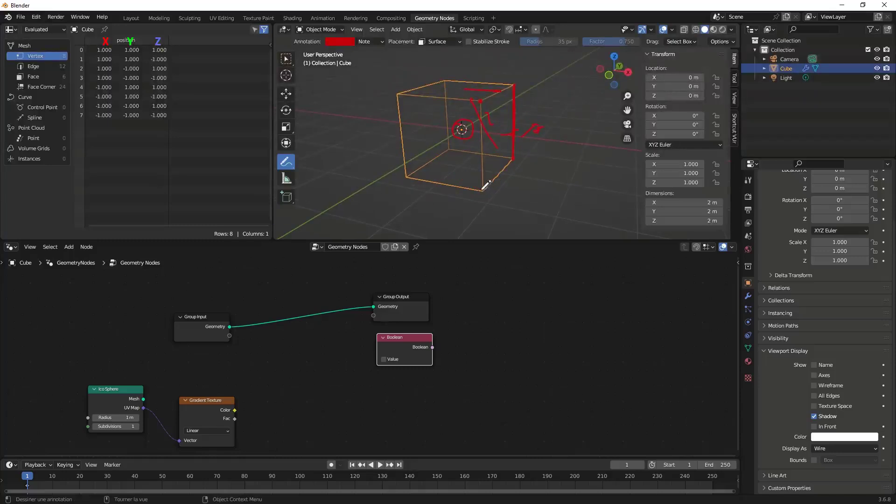
left_click(483, 191)
Step: Hide the cube and view the annotated vertex dots on their own from several angles
key("h")
middle_click_drag(498, 182, 447, 191)
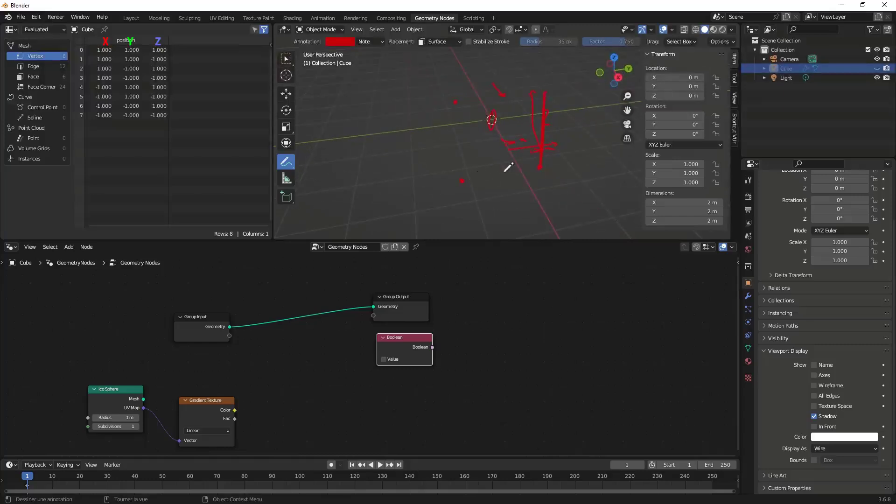
mouse_move(465, 95)
middle_mouse_down()
mouse_move(524, 114)
mouse_move(562, 94)
mouse_move(540, 105)
middle_mouse_up()
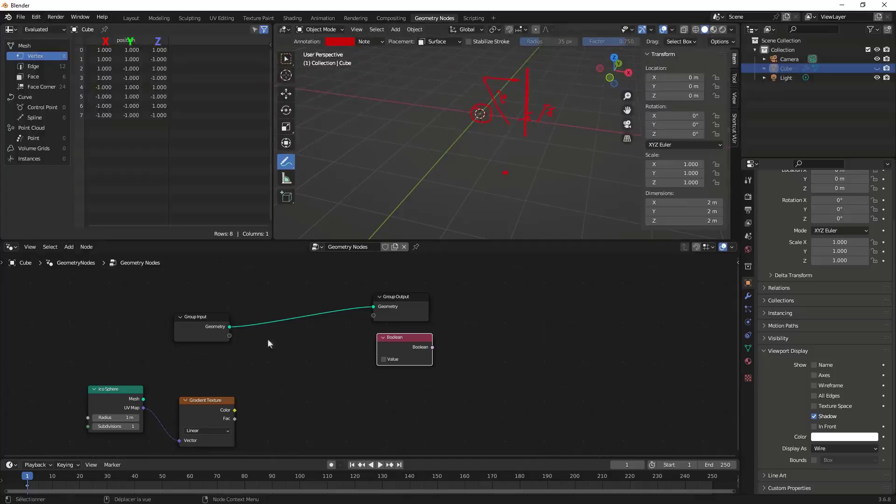
Step: Move the Ico Sphere node up nearer to the Group Input node, and unhide the cube
left_click_drag(122, 391, 132, 357)
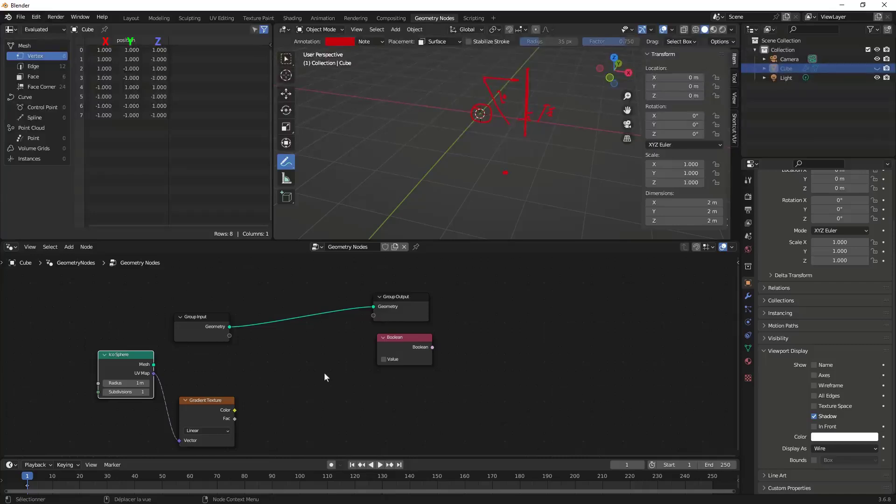
mouse_move(476, 154)
middle_mouse_down()
mouse_move(453, 174)
mouse_move(509, 134)
middle_mouse_up()
key("alt+h")
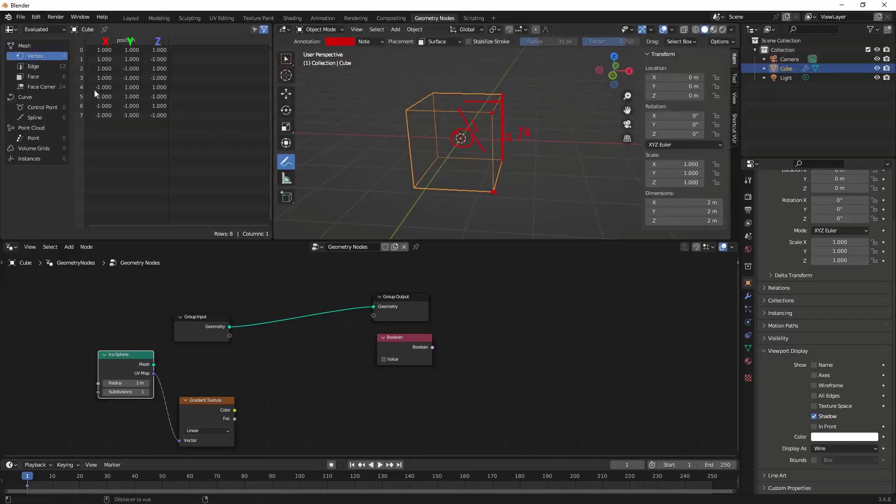
Step: In Edit Mode, move the cube's positive X face outward about 0.56 m along X, and undo back to Object Mode
middle_click_drag(472, 115, 486, 115)
key("Tab")
scroll(500, 129, "up", 2)
scroll(498, 131, "up", 2)
scroll(487, 124, "up", 1)
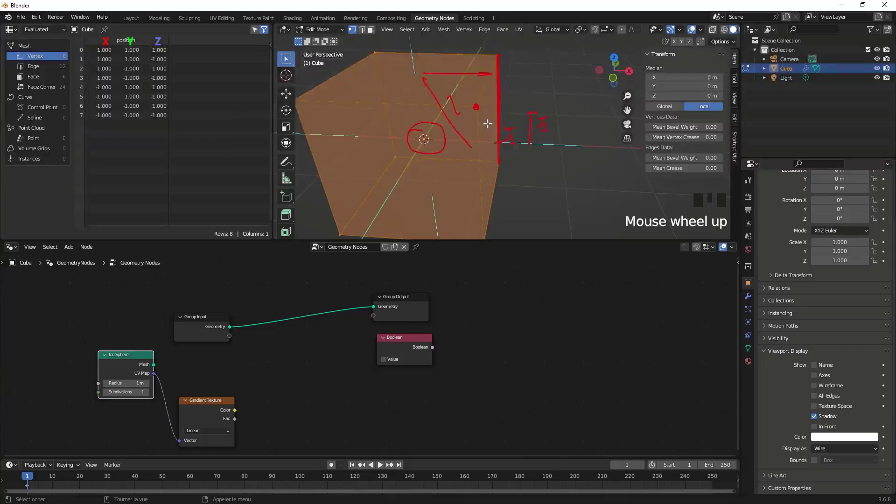
key("3")
left_click(494, 140)
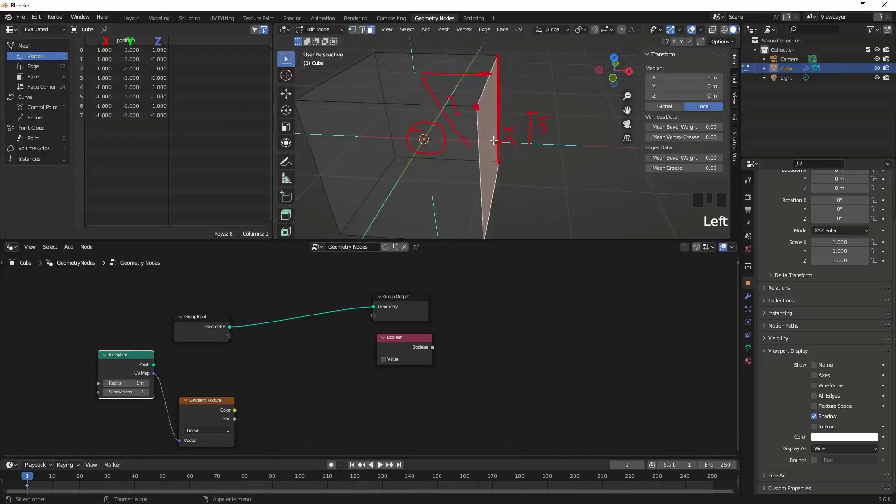
key("g")
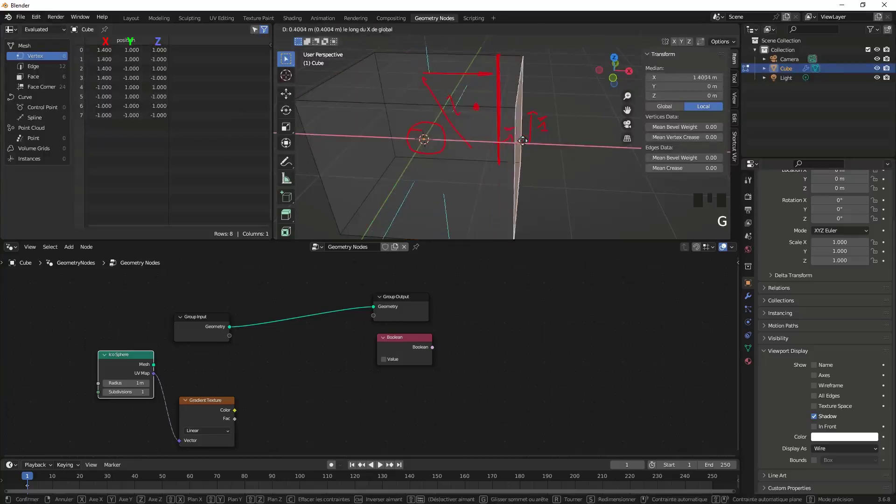
left_click(522, 141)
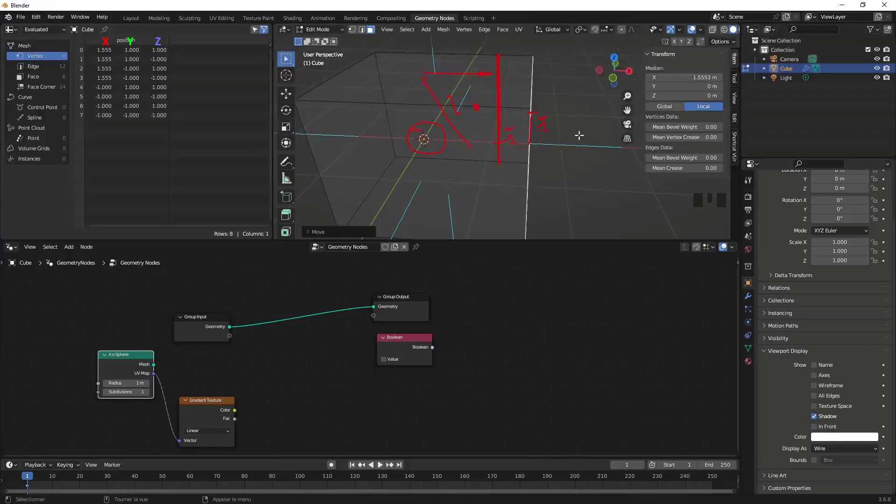
key("ctrl+z")
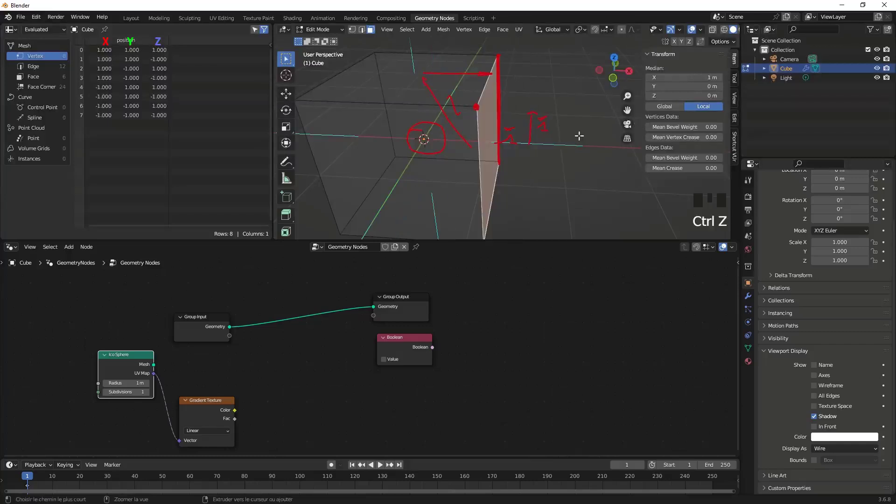
key("ctrl+z")
Step: View the cube from the front and display its Edge and Face data in the spreadsheet
middle_click_drag(496, 136, 525, 149)
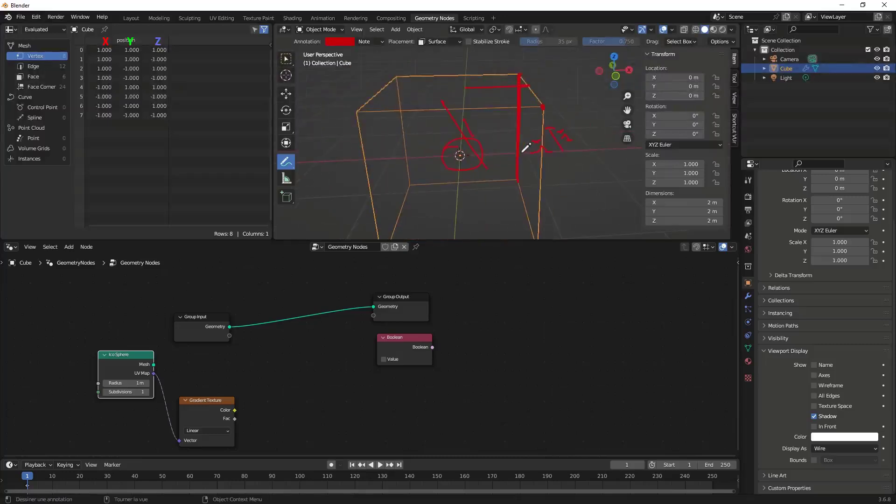
key("KP_1")
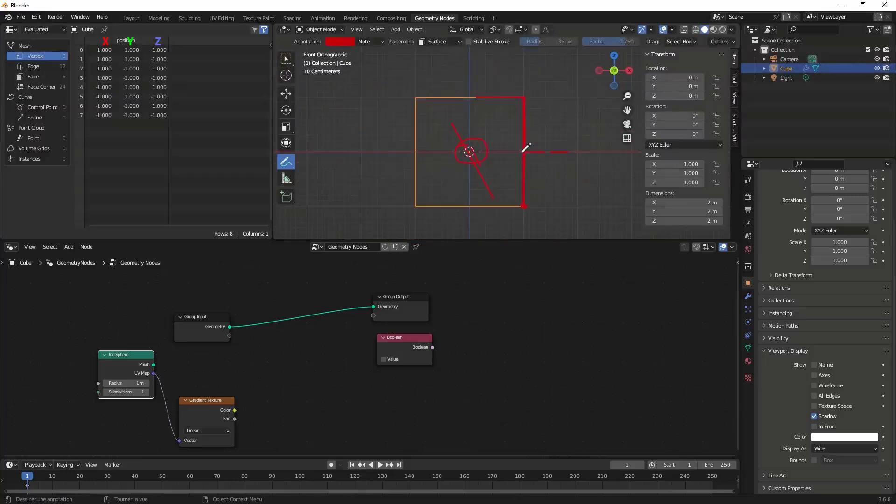
left_click(32, 66)
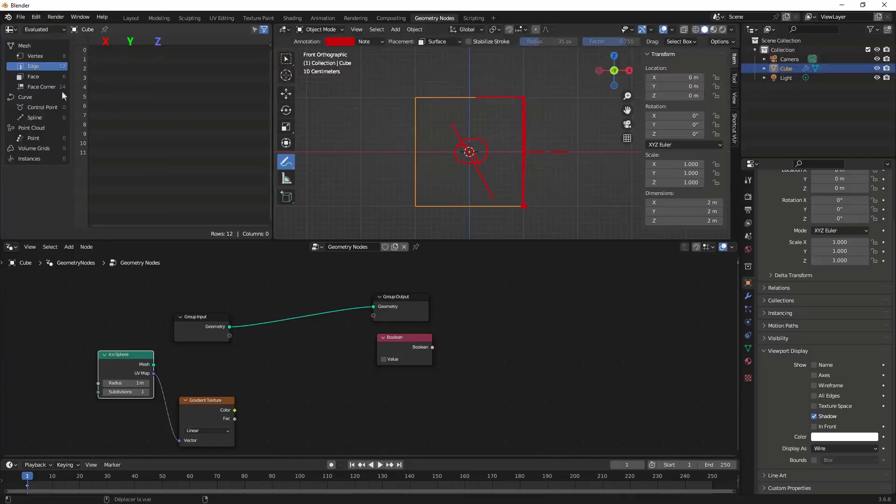
left_click(35, 77)
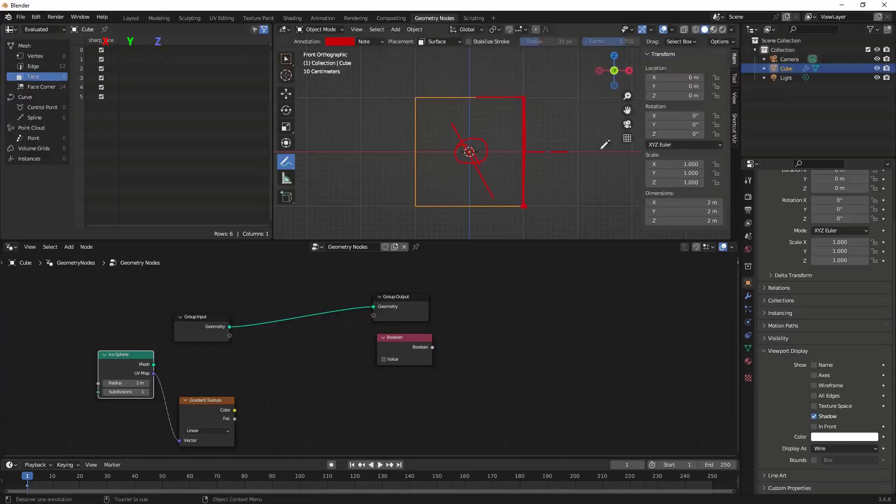
Step: Set the cube's viewport display to Solid and view it in perspective
left_click(827, 445)
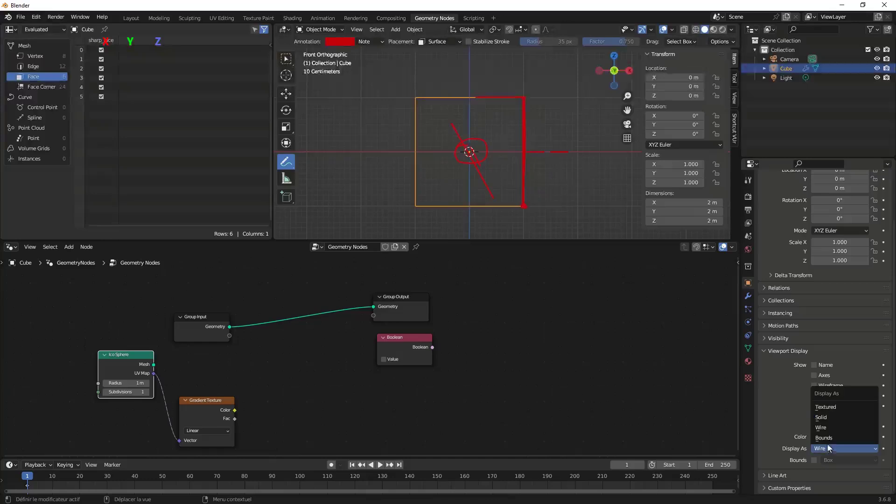
left_click(829, 430)
middle_click_drag(512, 174, 543, 184)
Step: Enter Edit Mode and select the cube's negative Y face
key("Tab")
scroll(535, 181, "down", 2)
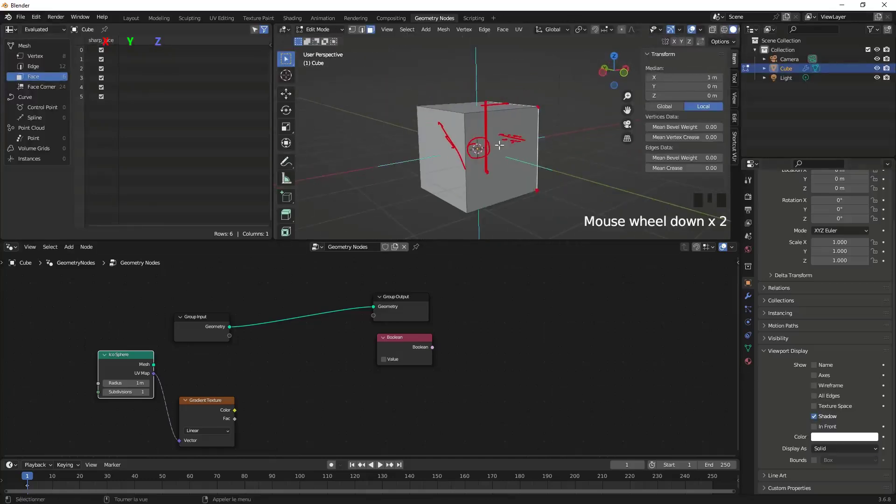
left_click(540, 143)
left_click(502, 146)
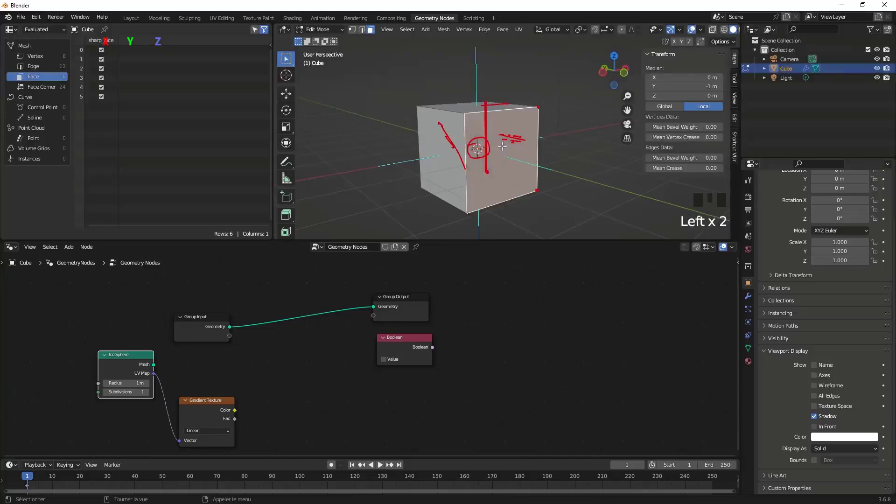
Step: Shade the selected negative Y face of the cube smooth
right_click(502, 147)
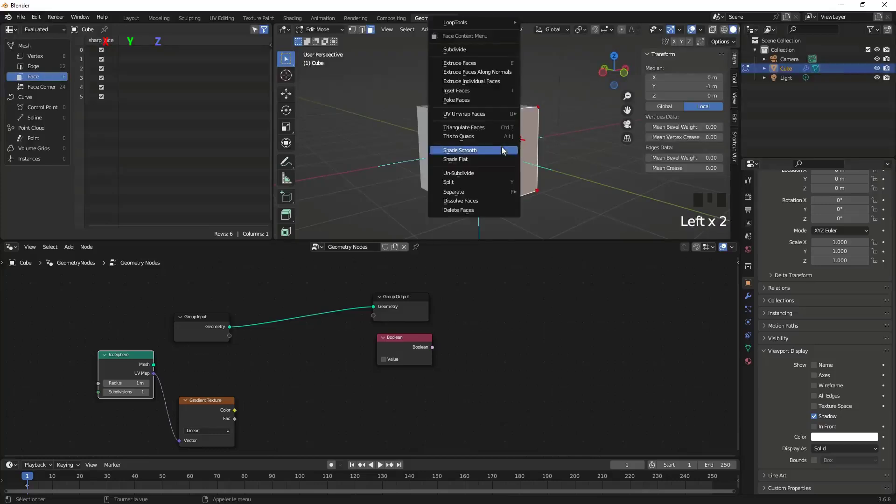
right_click(459, 150)
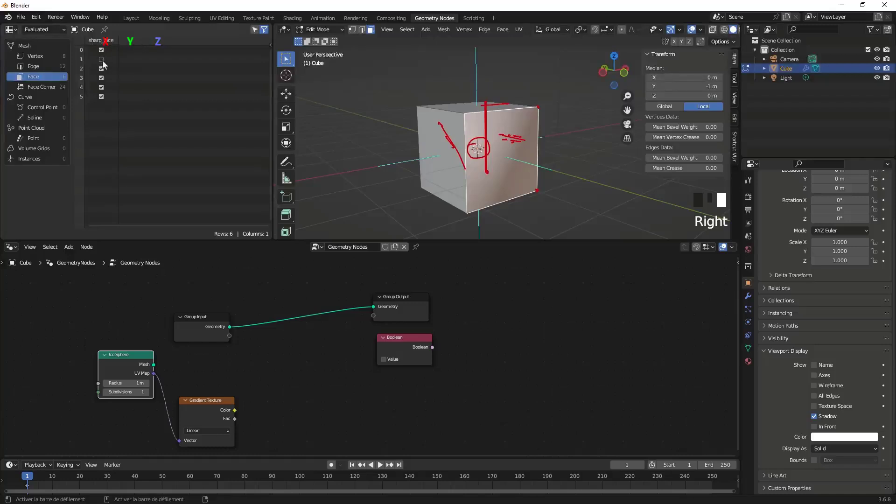
mouse_move(494, 131)
middle_mouse_down()
mouse_move(502, 137)
mouse_move(492, 140)
middle_mouse_up()
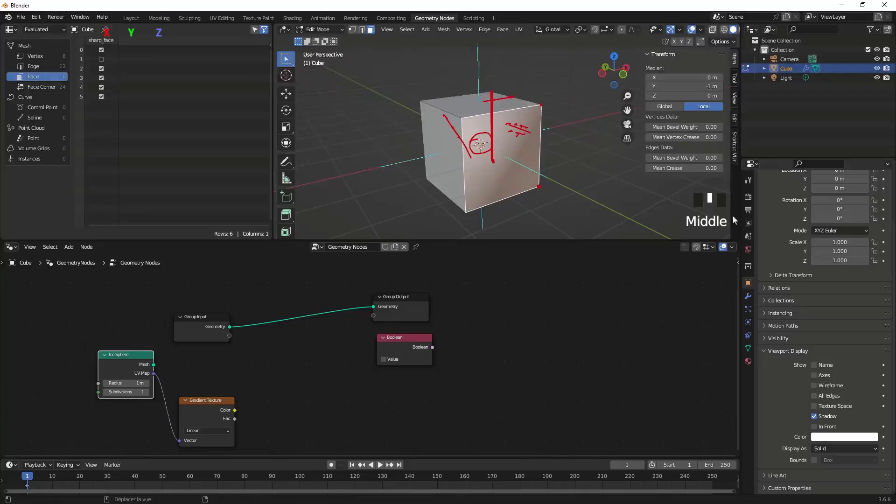
Step: Add a second material slot with a new material to the cube and assign it to the selected negative Y face
left_click(748, 251)
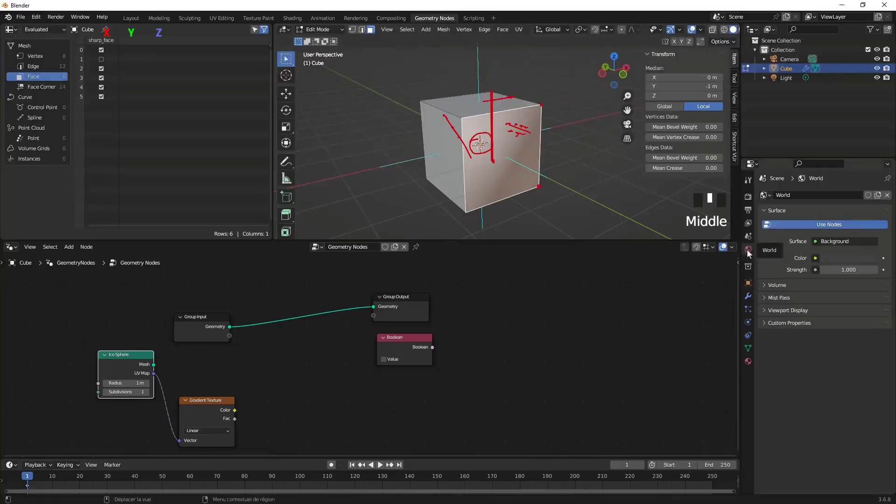
left_click(748, 361)
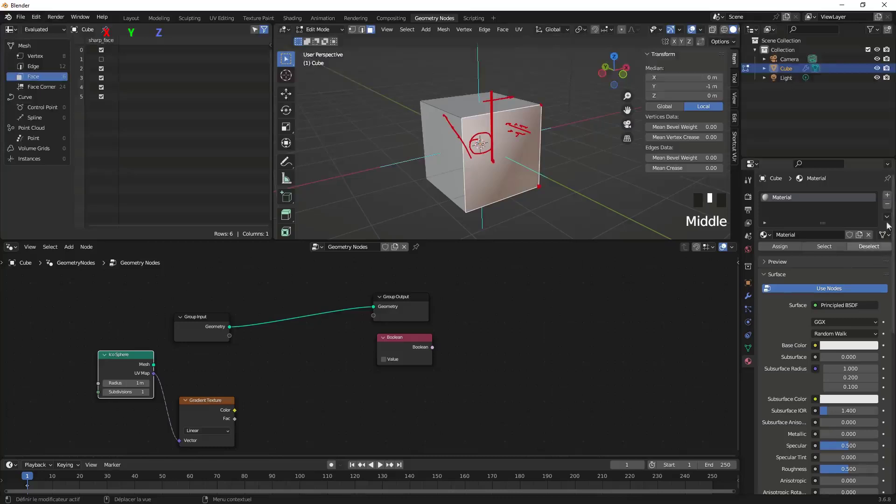
left_click(887, 197)
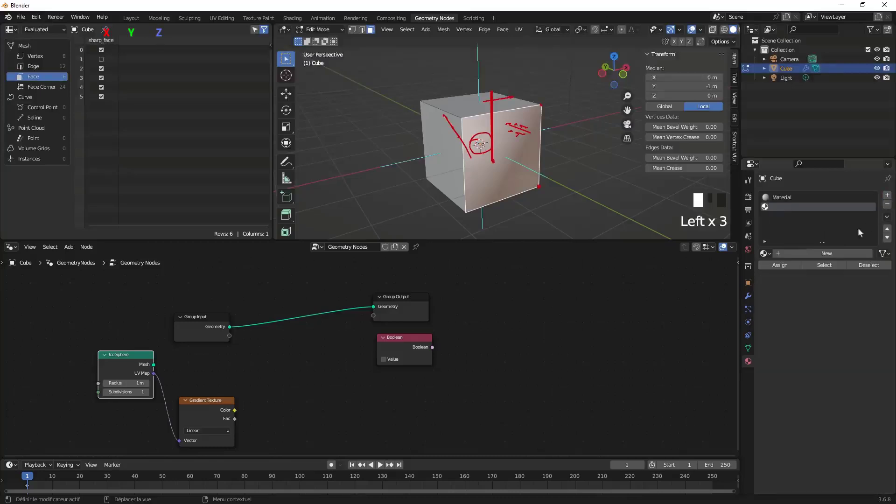
left_click(833, 254)
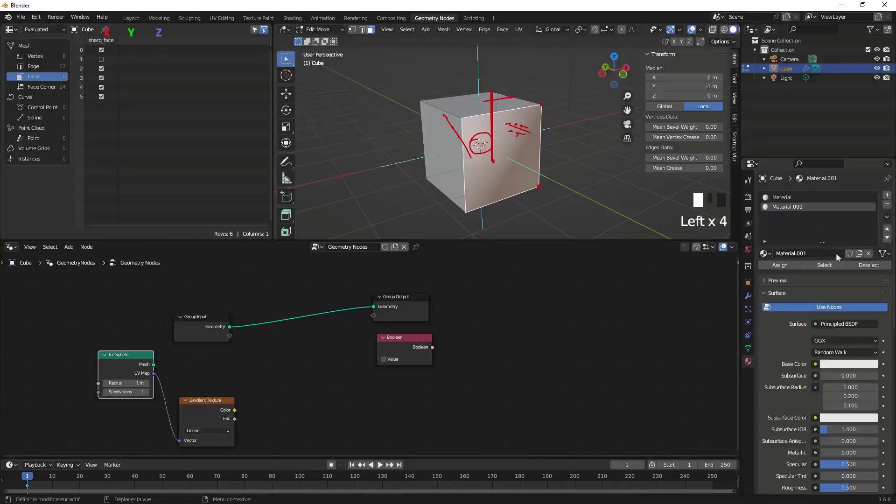
left_click(782, 265)
Step: Create a vertex group from the selected face's vertices with weight 1.000 and display the Vertex data in the spreadsheet
left_click(749, 348)
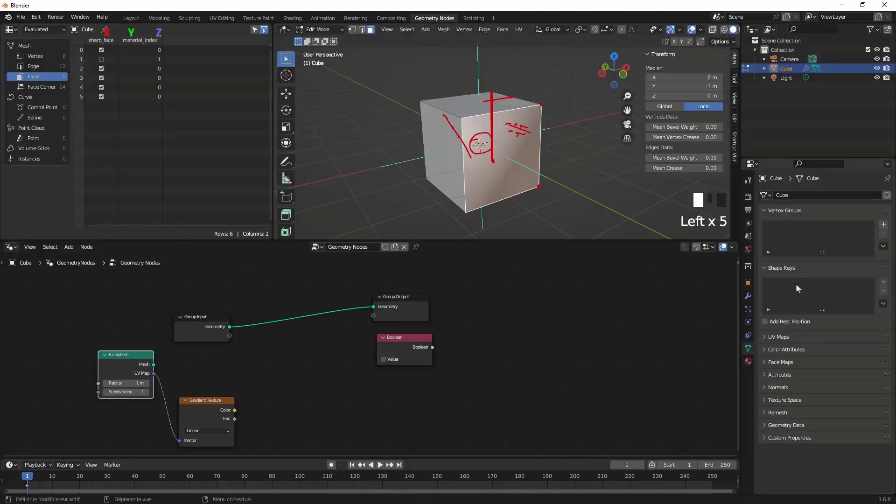
left_click(884, 225)
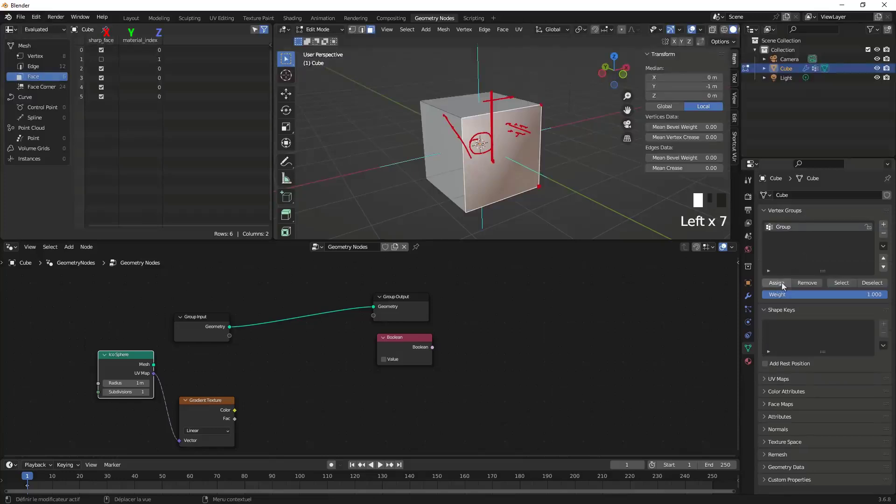
left_click(778, 282)
left_click(34, 55)
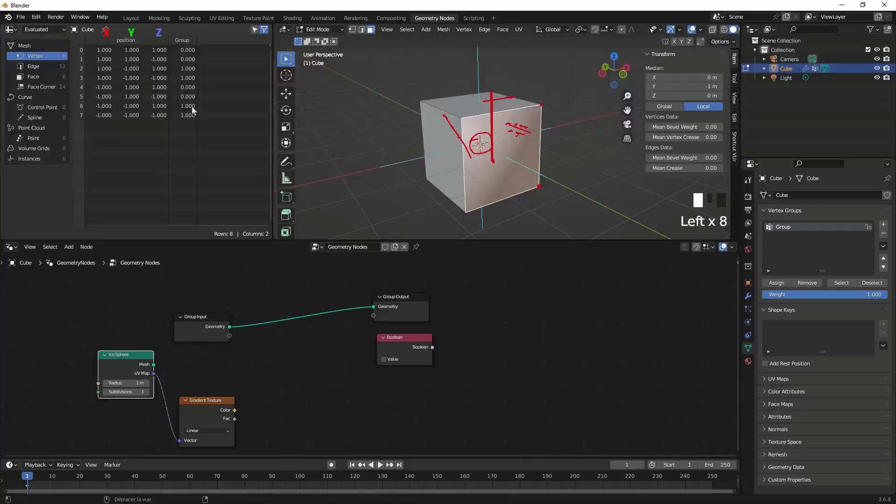
Step: Select the cube's positive X face and assign its vertices to the vertex group with a weight of 0.509
middle_click_drag(528, 168, 506, 175)
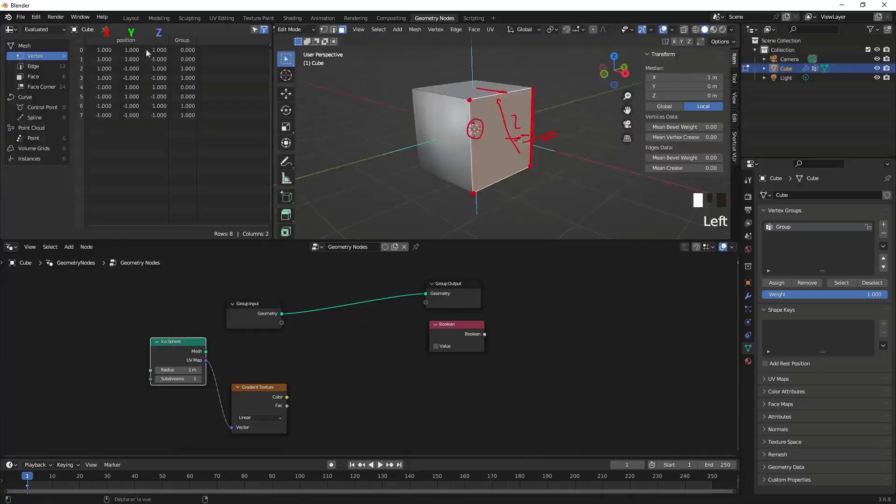
middle_click_drag(441, 147, 470, 148)
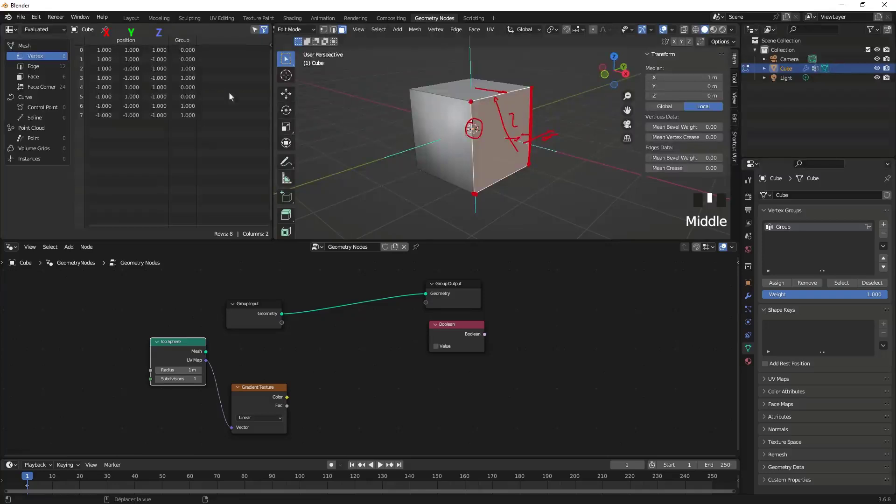
left_click_drag(856, 296, 790, 296)
double_click(777, 285)
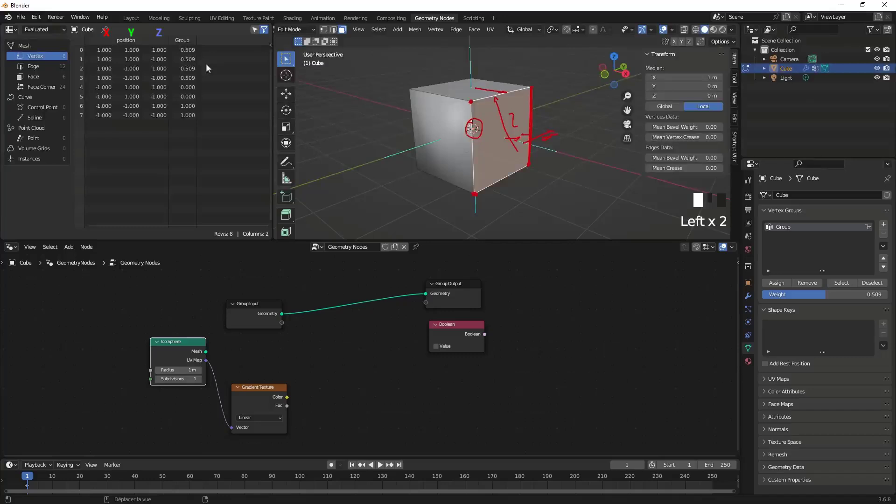
Step: Display the Edge and Face data in the spreadsheet and shade the cube's positive X face smooth
left_click(36, 69)
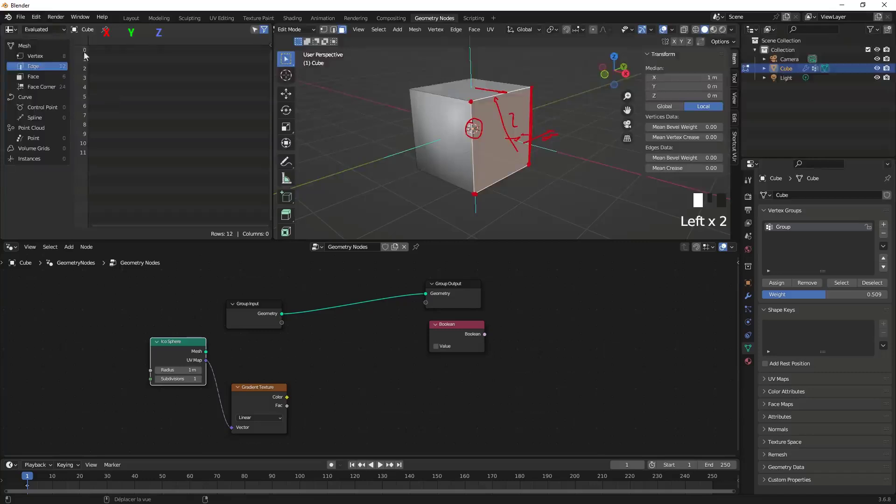
left_click(41, 76)
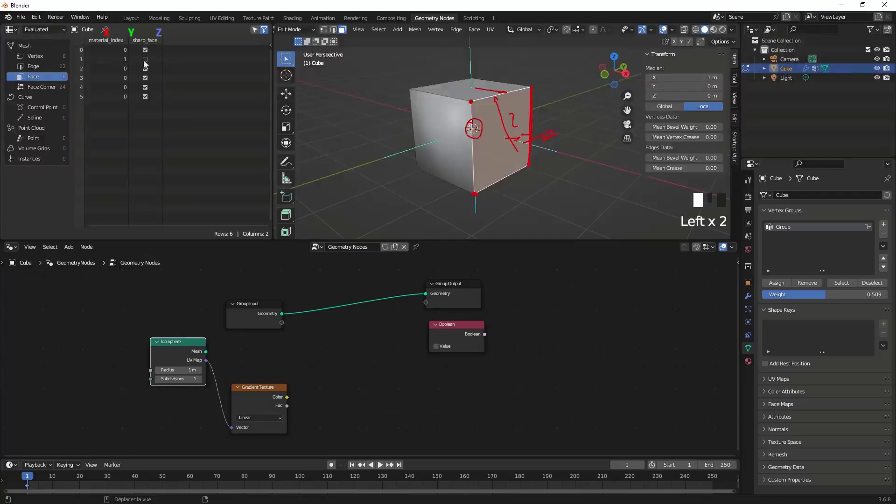
right_click(487, 115)
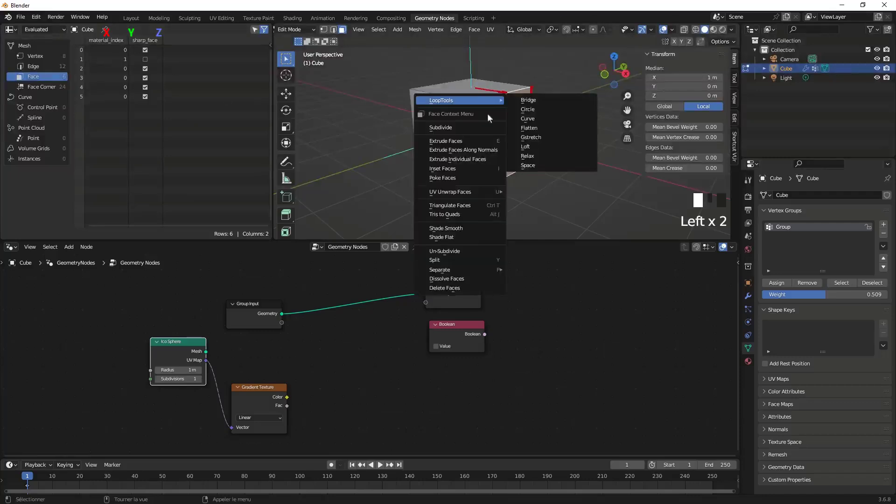
left_click(460, 229)
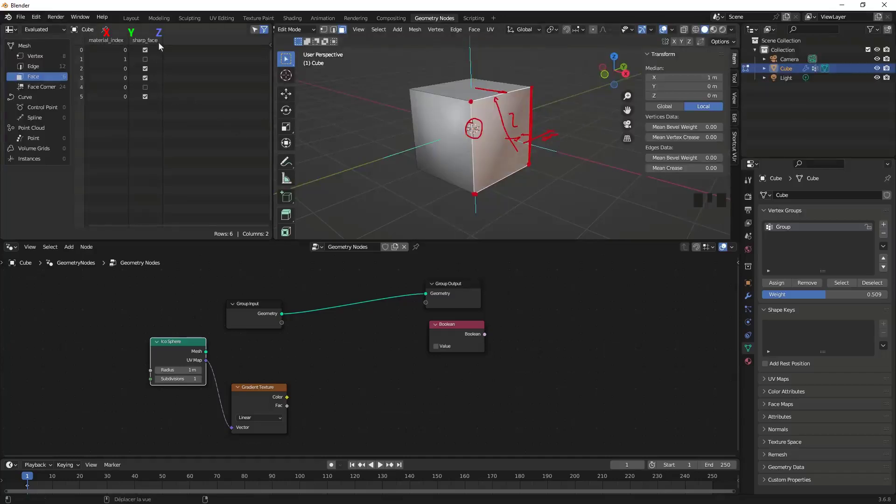
Step: Select all faces of the cube and shade them flat
right_click(504, 133)
left_click(455, 128)
key("a")
key("a")
key("a")
right_click(484, 123)
mouse_move(484, 126)
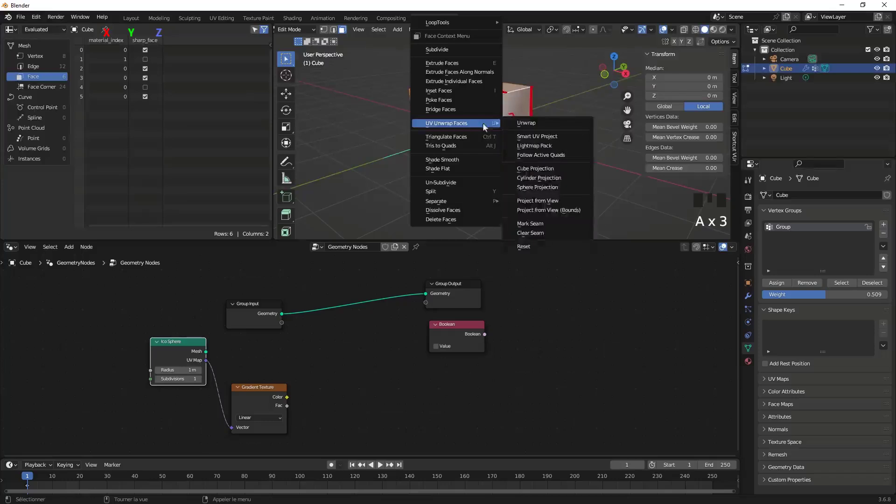
right_click(457, 167)
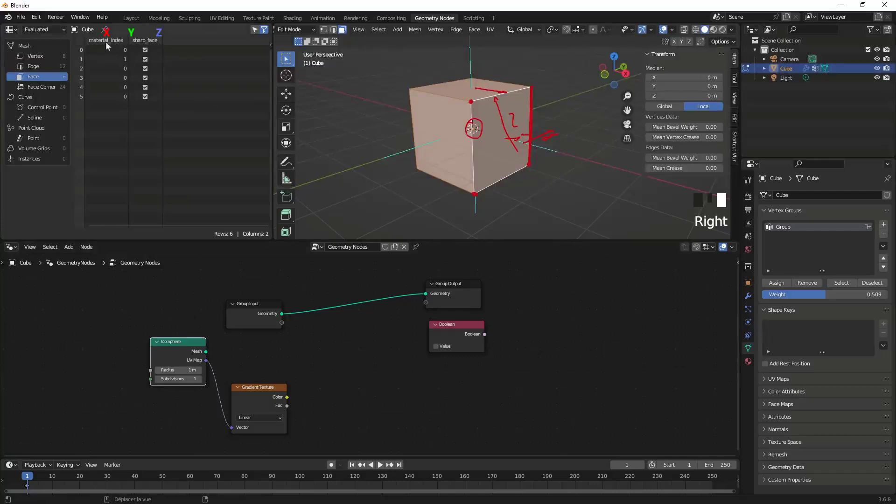
Step: Add a third material slot with a new material and set its base color to bright green
left_click(748, 361)
left_click(887, 195)
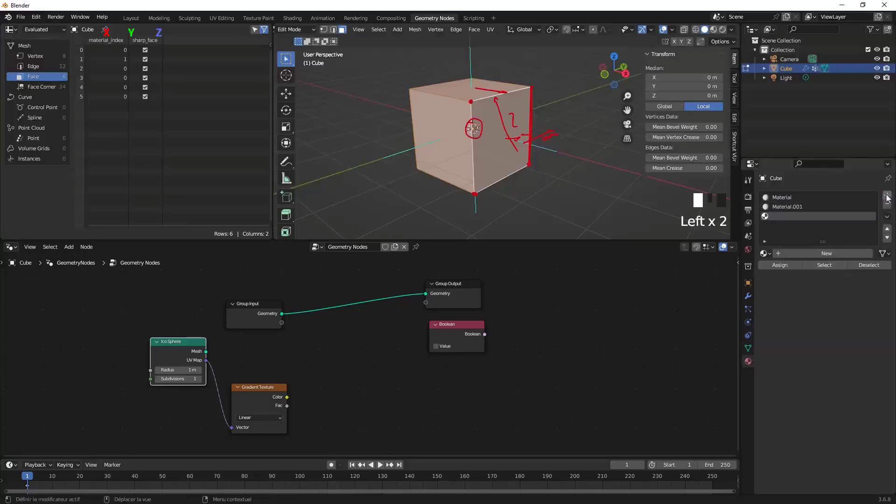
left_click(831, 253)
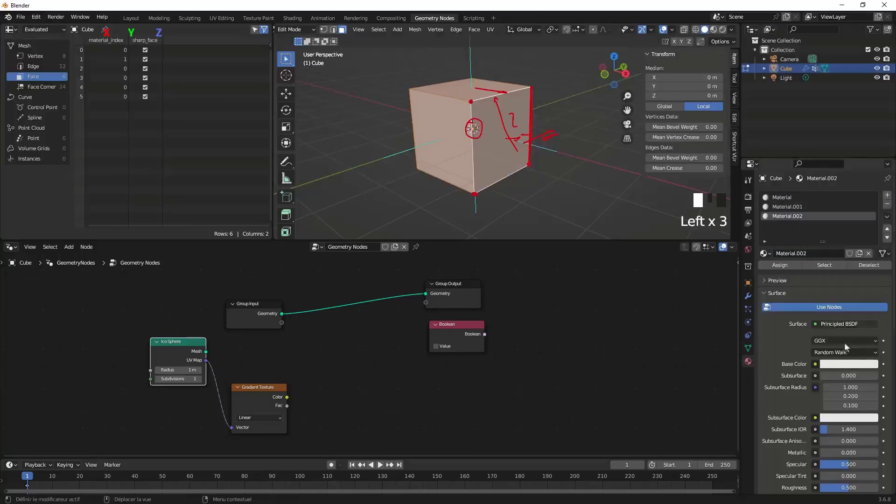
left_click(848, 364)
left_click(796, 253)
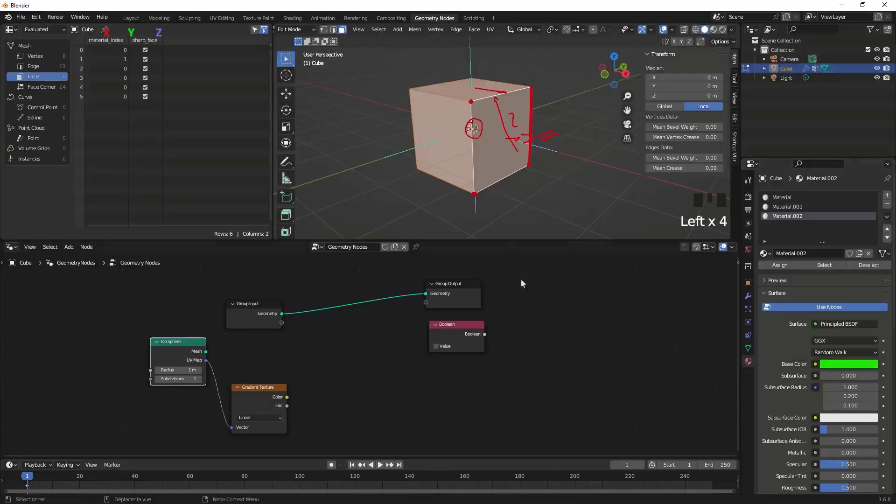
Step: Select the cube's top face and assign the green Material.002 to it
left_click(470, 93)
left_click(791, 264)
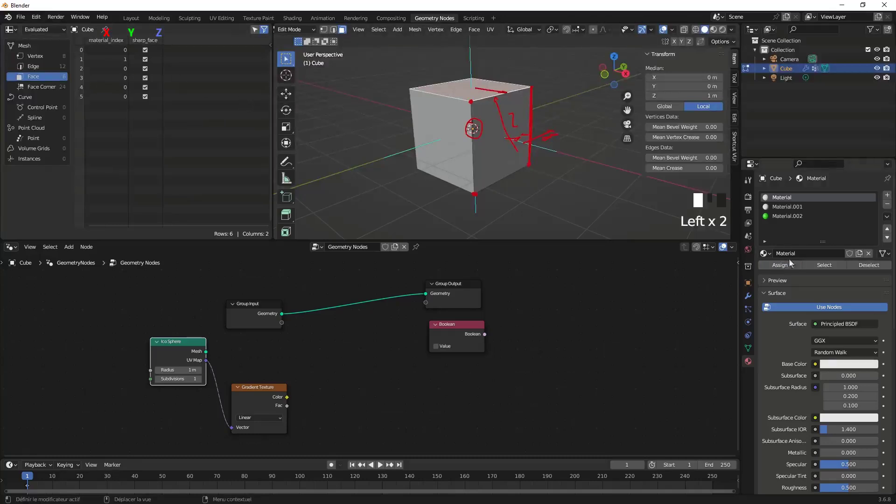
left_click(786, 216)
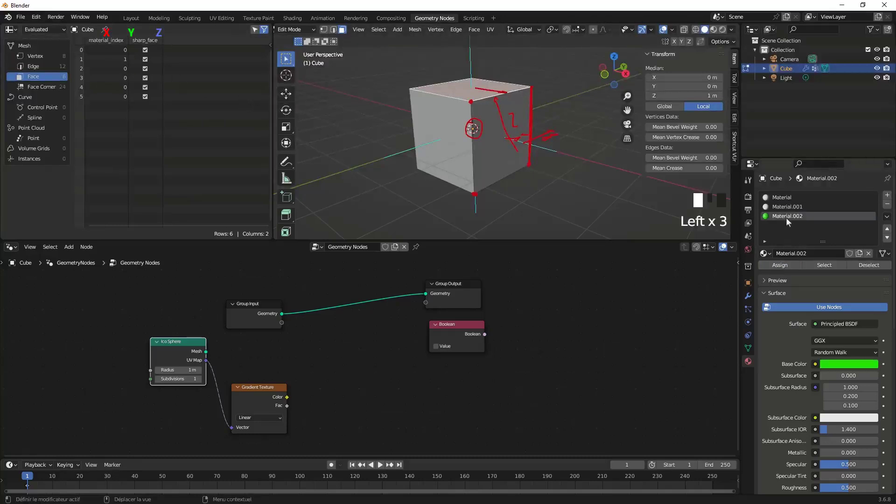
left_click(788, 266)
Step: Move the Boolean node down and away from the Group Output node
middle_click_drag(426, 132, 442, 131)
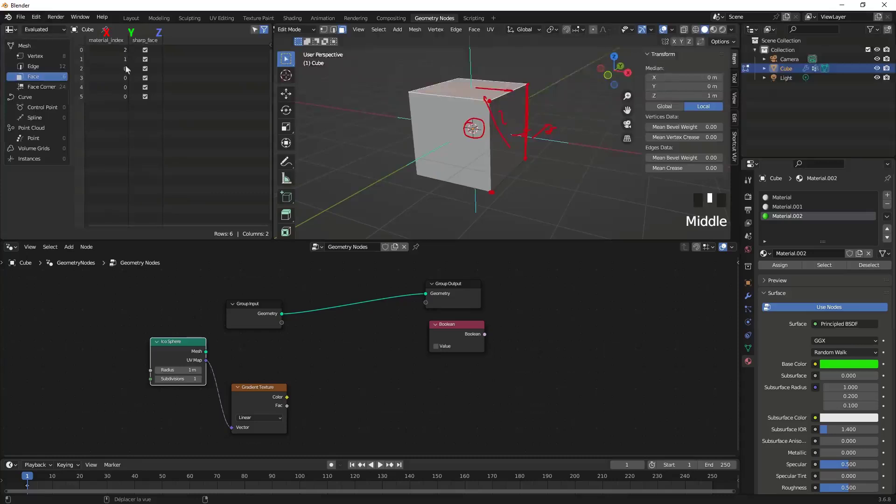
middle_click_drag(393, 131, 419, 132)
scroll(431, 313, "up", 2)
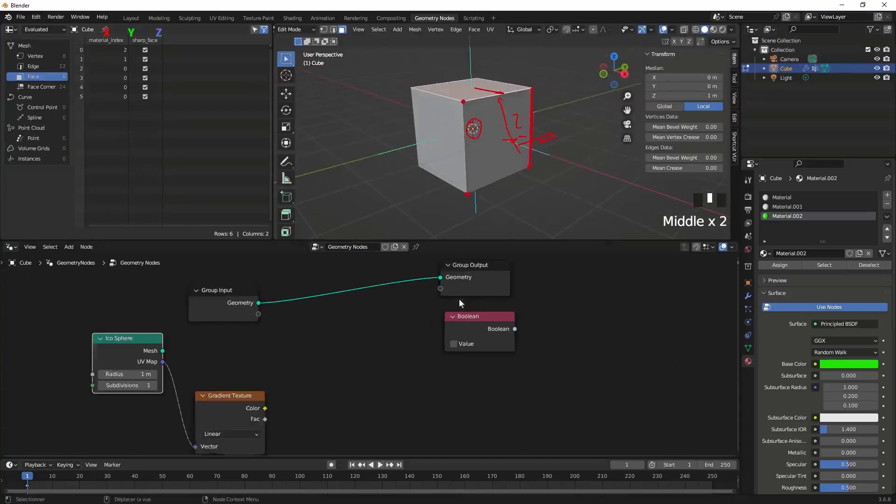
left_click_drag(504, 313, 555, 383)
Step: Examine the Normals settings in the viewport overlays and the face normals around the cube
middle_click_drag(583, 140, 665, 63)
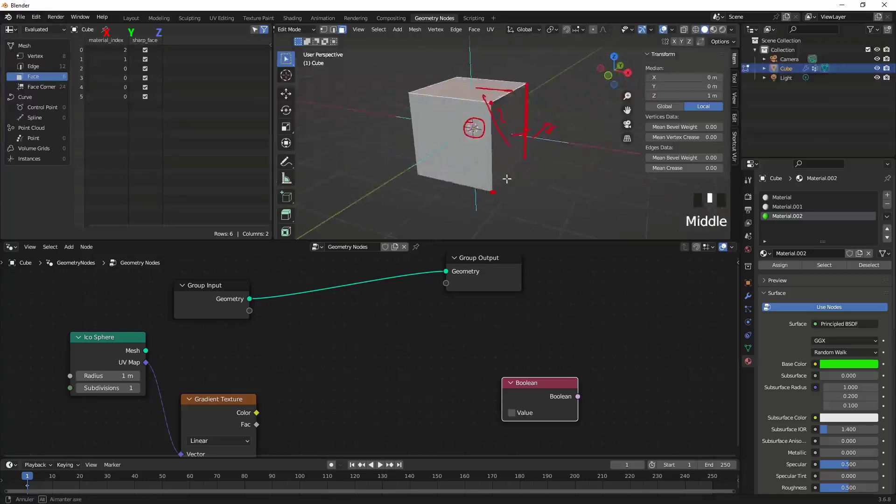
left_click(672, 30)
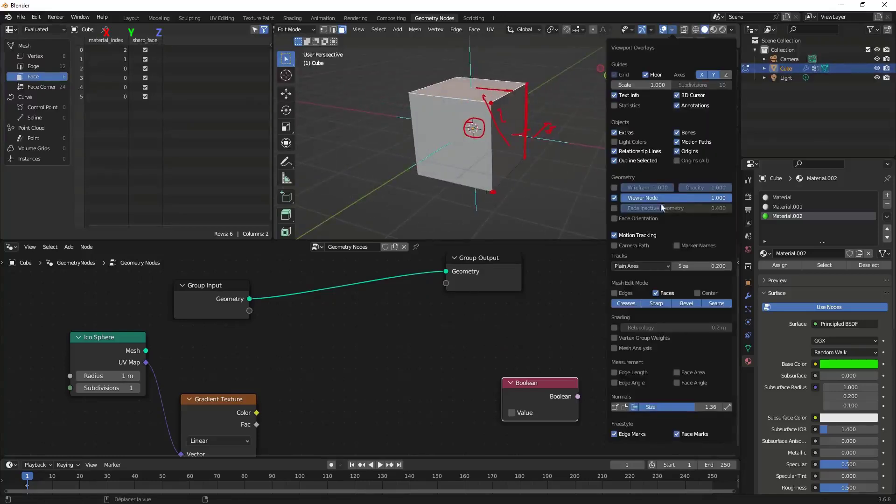
left_click(634, 407)
mouse_move(546, 186)
middle_mouse_down()
mouse_move(524, 167)
mouse_move(532, 175)
middle_mouse_up()
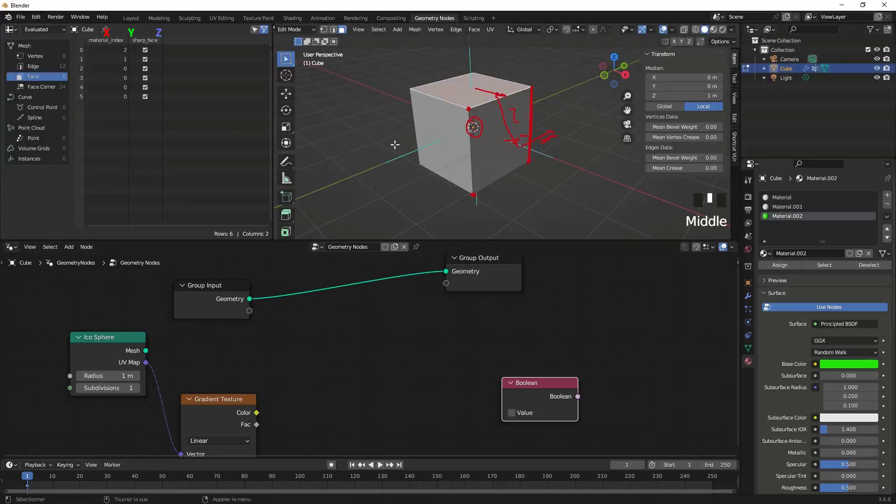
middle_click_drag(397, 144, 414, 145)
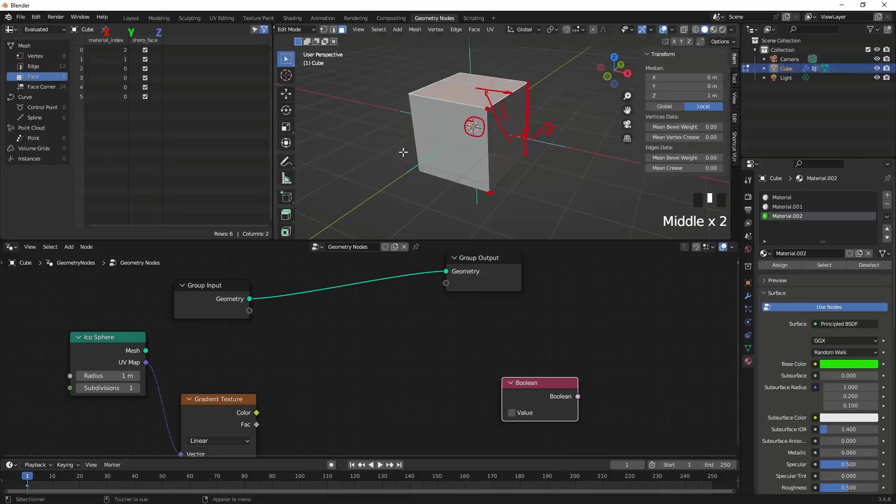
middle_click_drag(550, 143, 527, 144, "shift")
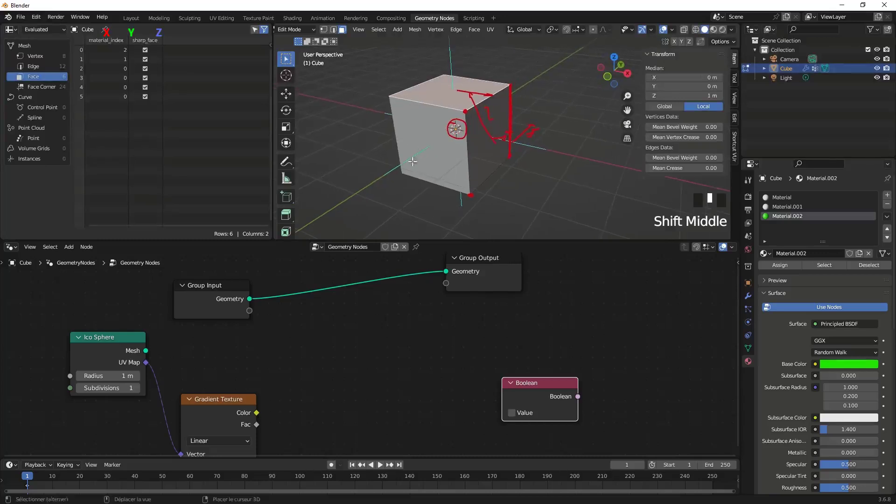
Step: Shift the Group Output node slightly and insert a Capture Attribute node on the link between Group Input and Group Output
left_click_drag(497, 259, 529, 270)
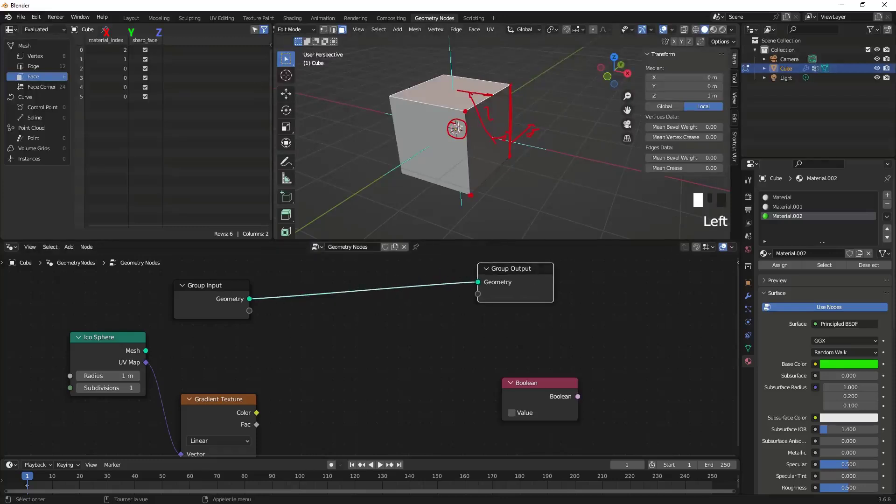
key("shift+a")
left_click(338, 319)
type("capture")
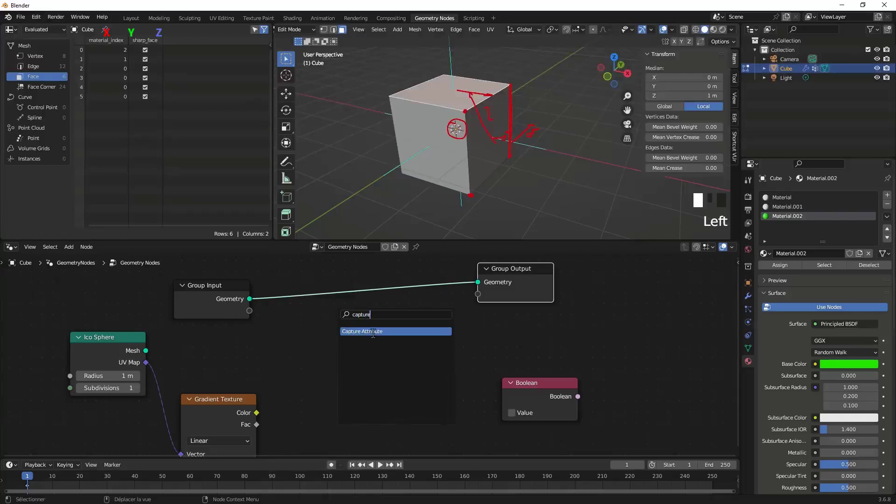
left_click(371, 332)
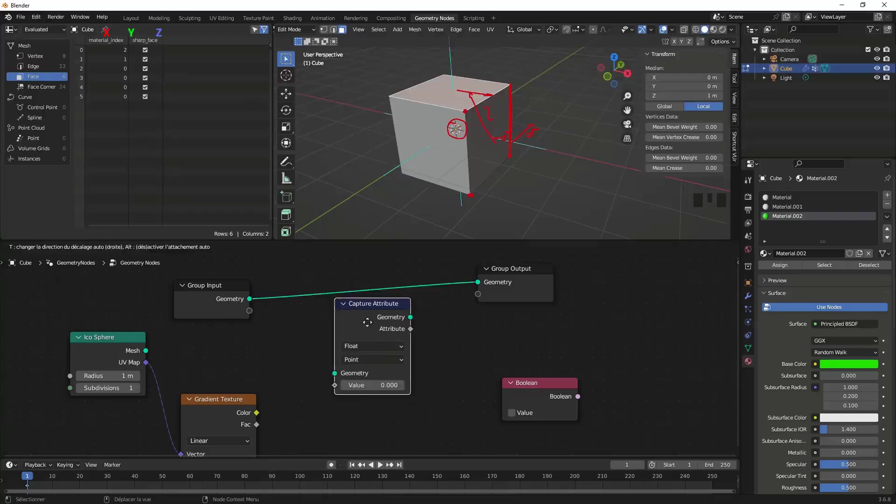
left_click(358, 293)
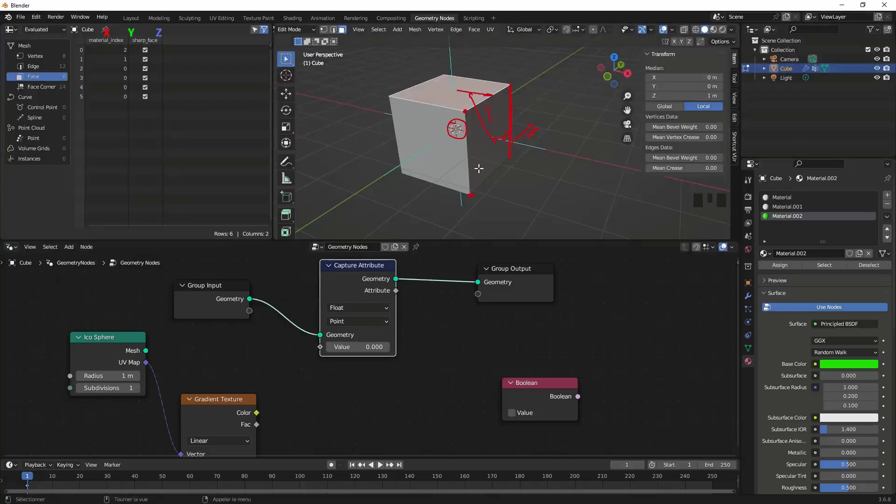
Step: Save the project as SpreadSheet_00.blend in the Module_01 Ressources folder
left_click(21, 17)
left_click(40, 88)
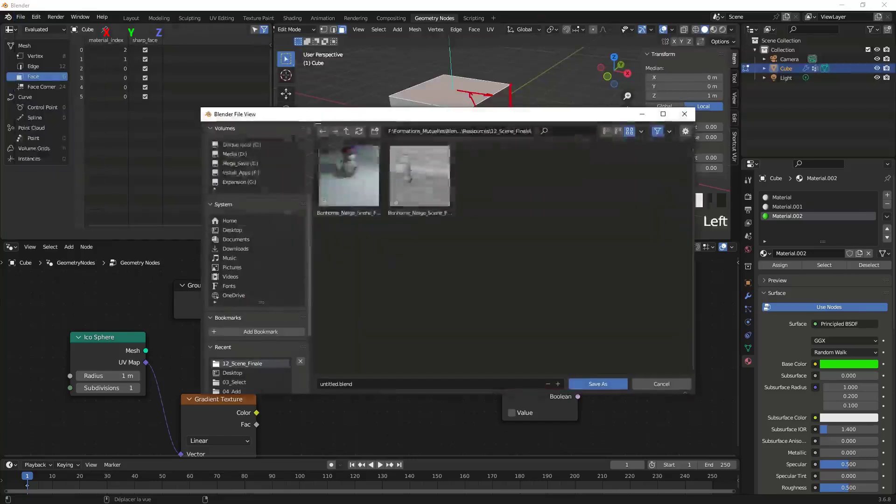
type("00")
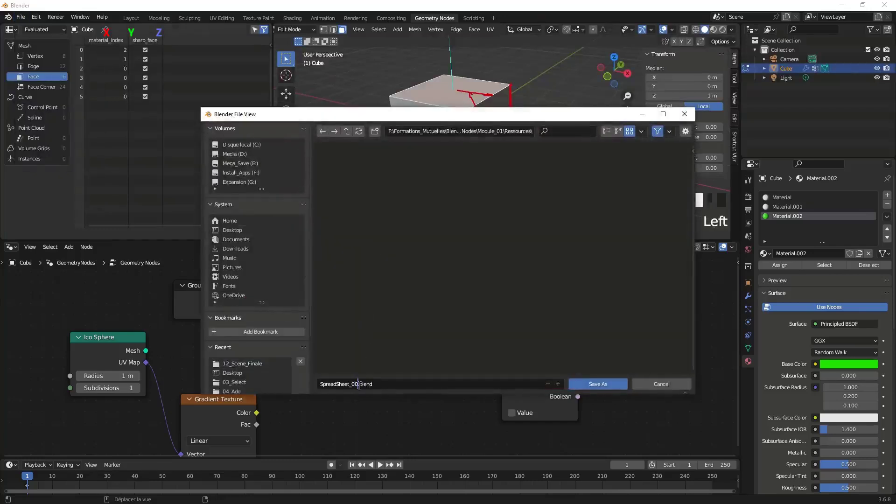
left_click(596, 383)
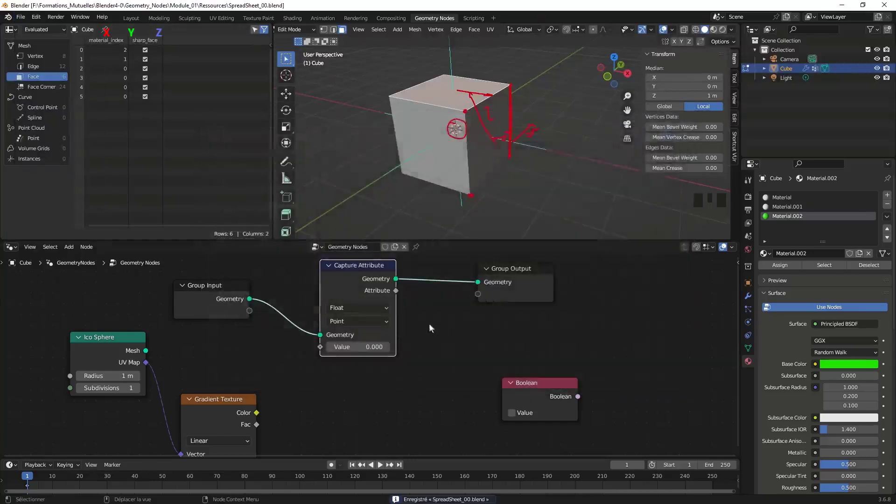
Step: Erase the red annotation strokes drawn over the cube with the Annotate tool
left_click(499, 153, "ctrl")
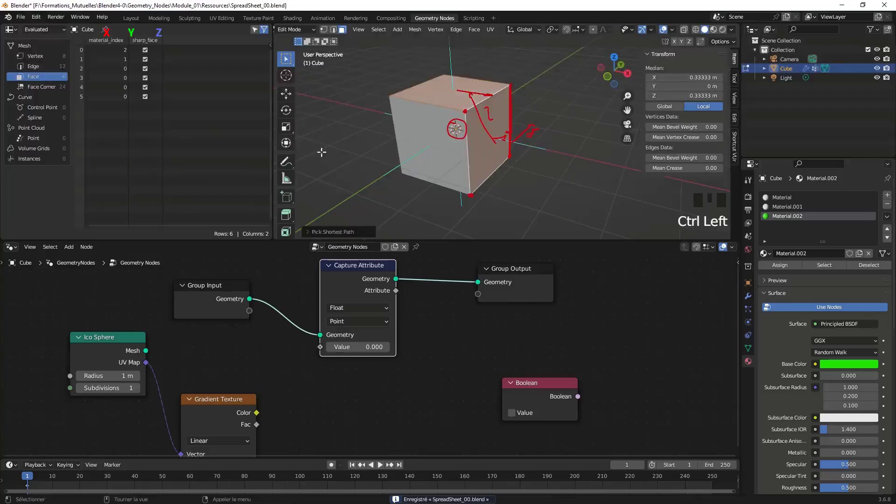
left_click(286, 161)
mouse_move(497, 140)
left_mouse_down("ctrl")
mouse_move(478, 108)
mouse_move(466, 112)
left_mouse_up("ctrl")
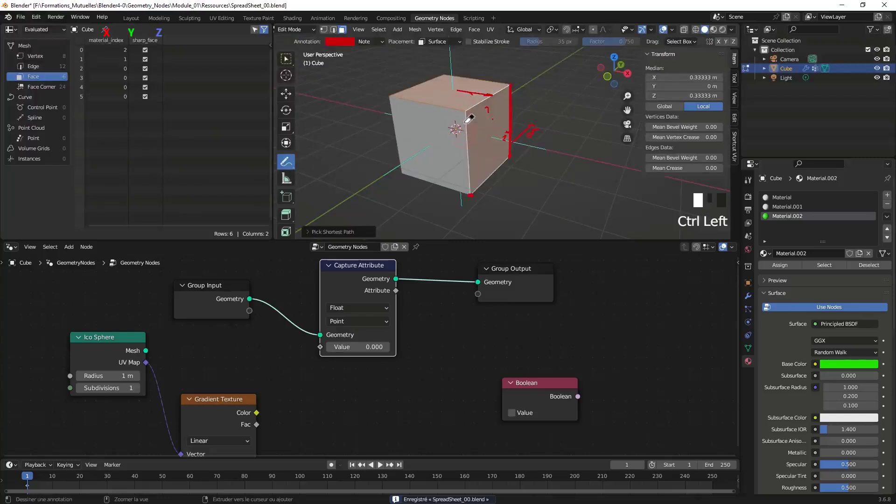
mouse_move(555, 113)
left_mouse_down("ctrl")
mouse_move(539, 133)
mouse_move(519, 102)
mouse_move(516, 161)
mouse_move(483, 181)
mouse_move(476, 112)
mouse_move(382, 139)
mouse_move(440, 106)
left_mouse_up("ctrl")
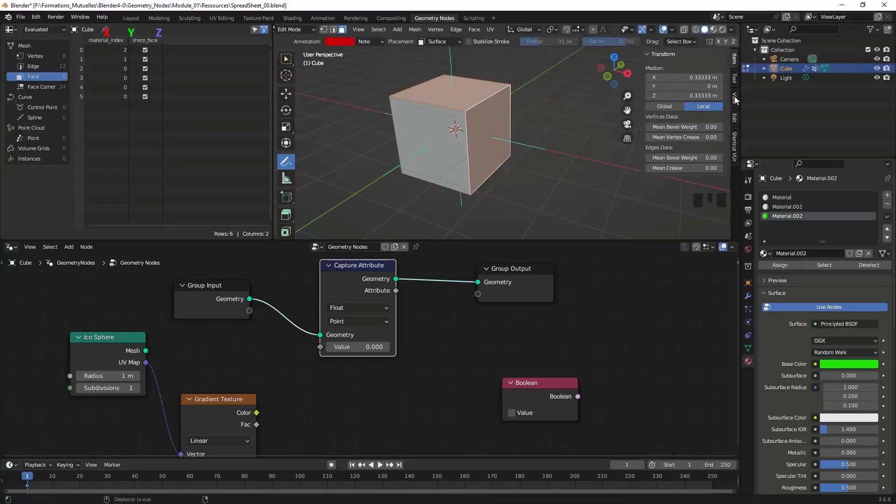
Step: Remove the Note annotation layer in the 3D view and return to the box selection tool
left_click(734, 80)
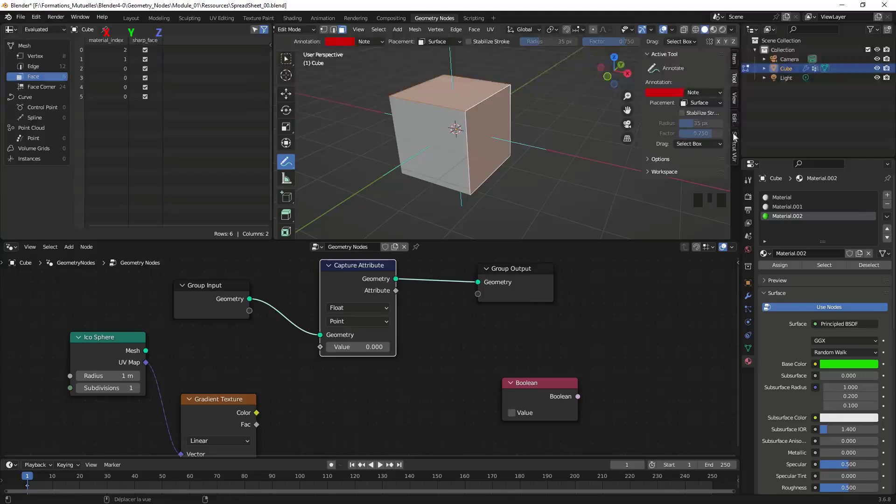
left_click(735, 117)
left_click(735, 99)
scroll(672, 162, "down", 6)
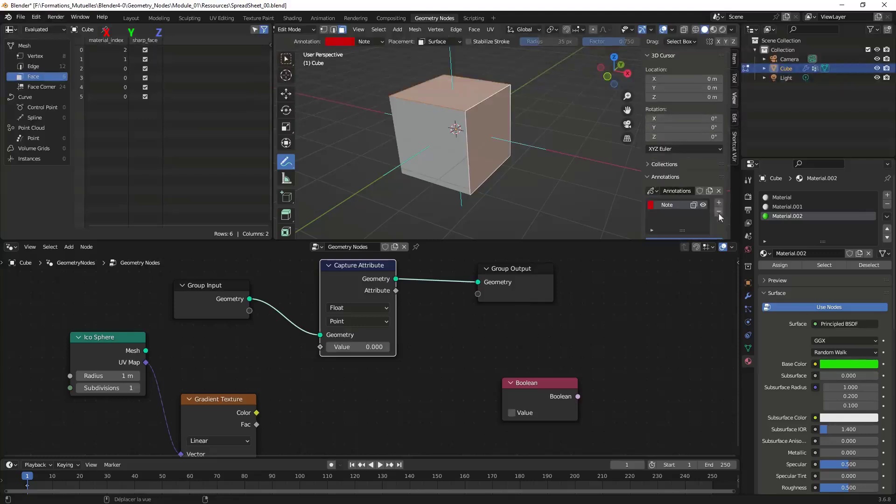
left_click(718, 212)
mouse_move(450, 153)
middle_mouse_down()
mouse_move(456, 124)
mouse_move(513, 135)
mouse_move(483, 148)
middle_mouse_up()
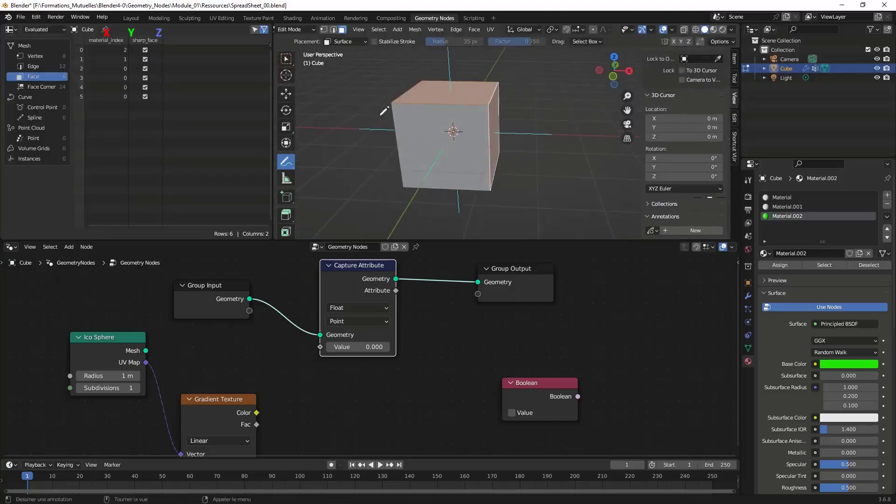
left_click(286, 58)
Step: Space out the Capture Attribute and Group Output nodes by moving both further down and away from Group Input
mouse_move(381, 269)
left_mouse_down()
mouse_move(392, 280)
mouse_move(377, 282)
left_mouse_up()
left_click_drag(477, 276, 528, 300)
left_click_drag(371, 290, 392, 310)
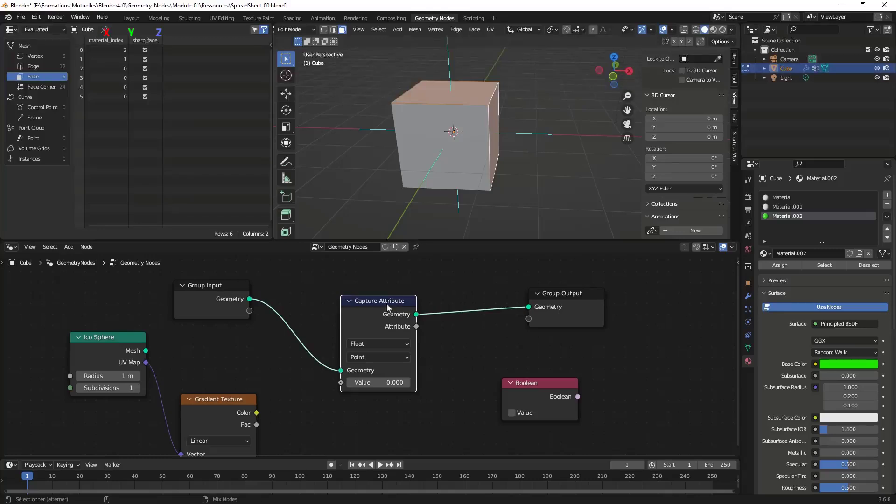
Step: Add a Viewer node fed by the Geometry and Attribute outputs of Capture Attribute, placed above the Group Output link
left_click(386, 302, "ctrl+shift")
left_click_drag(487, 319, 473, 283)
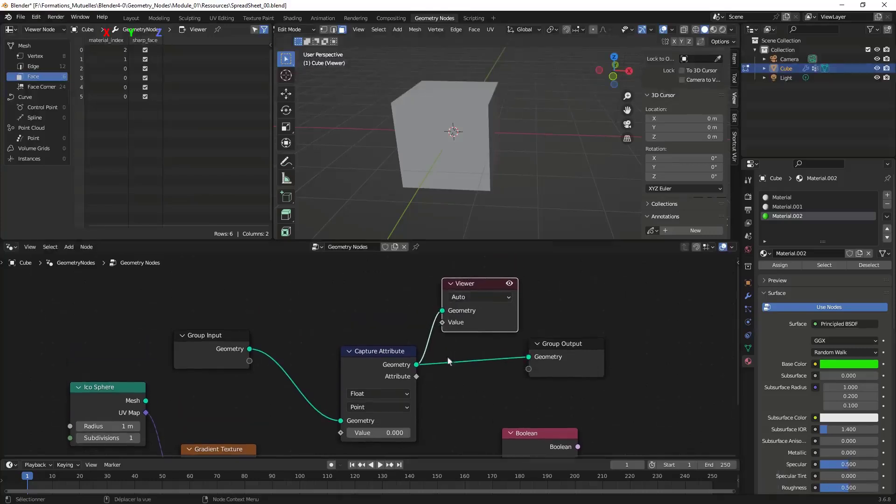
left_click_drag(416, 376, 442, 323)
left_click_drag(470, 290, 486, 293)
Step: Move the Ico Sphere and Gradient Texture nodes away from the Capture Attribute node to free up space
middle_click_drag(269, 409, 421, 332)
left_click_drag(265, 310, 179, 337)
left_click_drag(360, 377, 308, 395)
key("shift+a")
left_click(368, 314)
type("n")
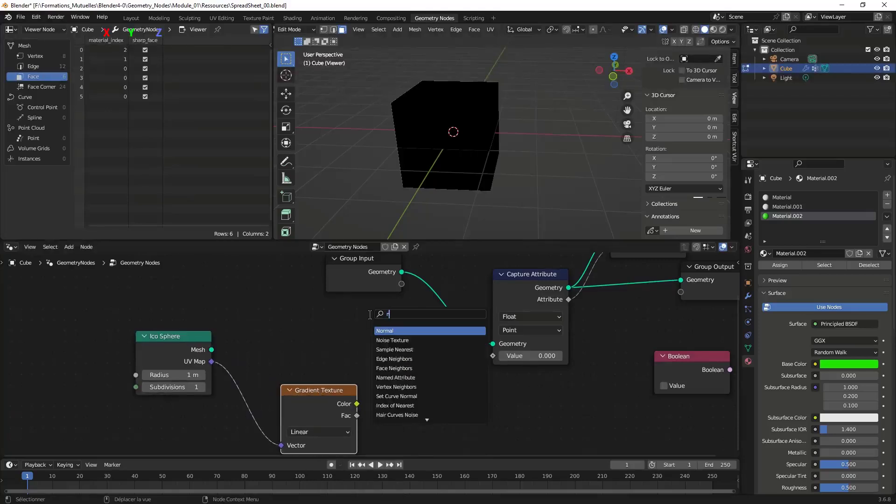
type("orma")
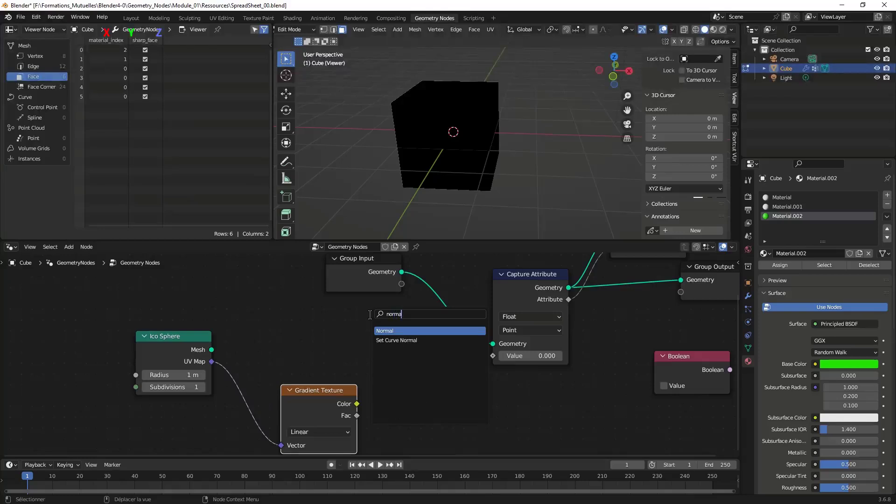
key("Escape")
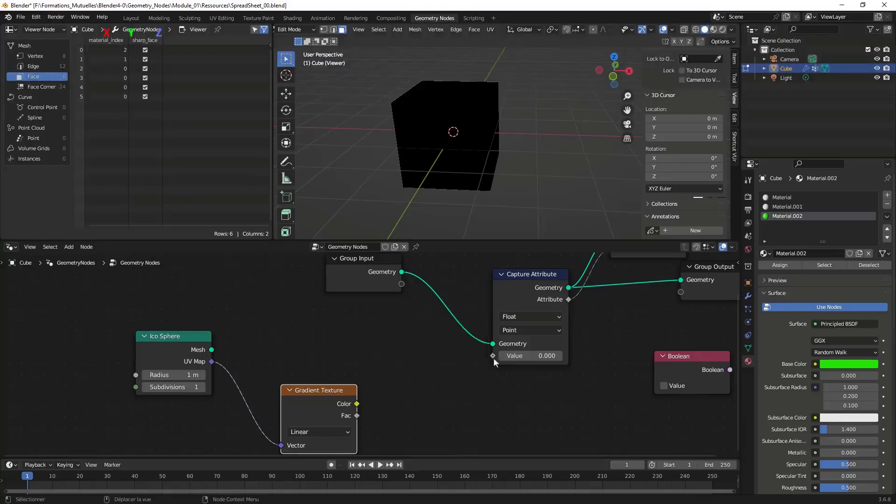
Step: Add a Normal node linked to the Value input of Capture Attribute and place it below Group Input
left_click_drag(491, 357, 400, 341)
type("normal")
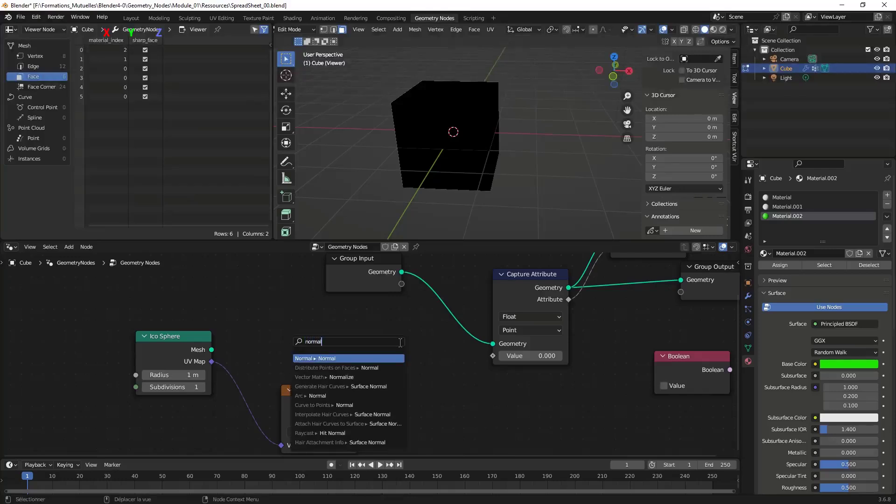
key("Return")
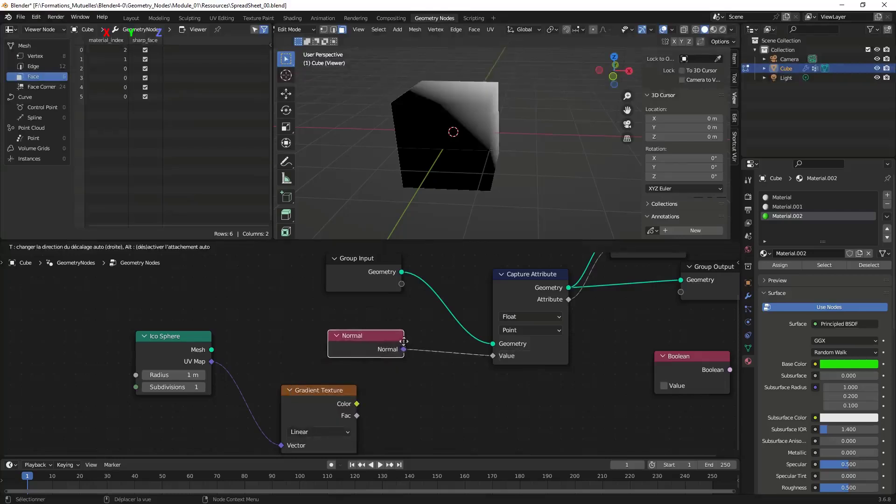
left_click(401, 321)
Step: Set the Capture Attribute node's data type to Vector and its domain to Face
middle_click_drag(508, 328, 388, 334)
left_click(396, 323)
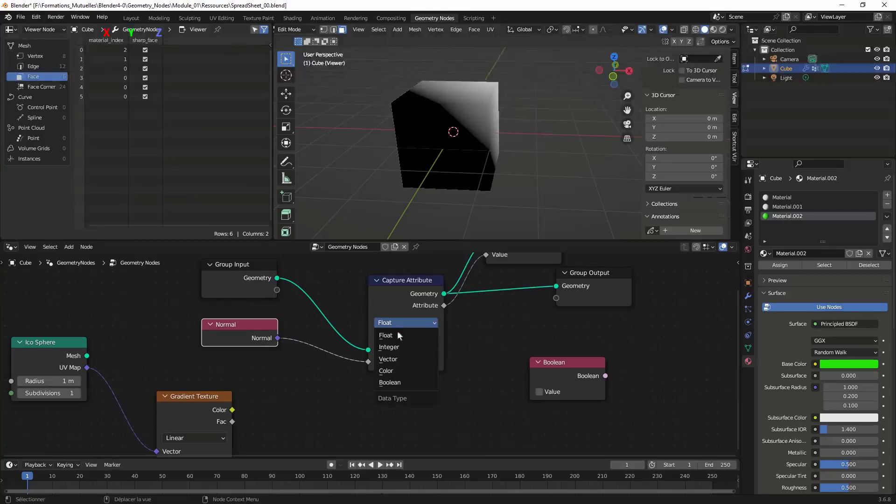
left_click(398, 358)
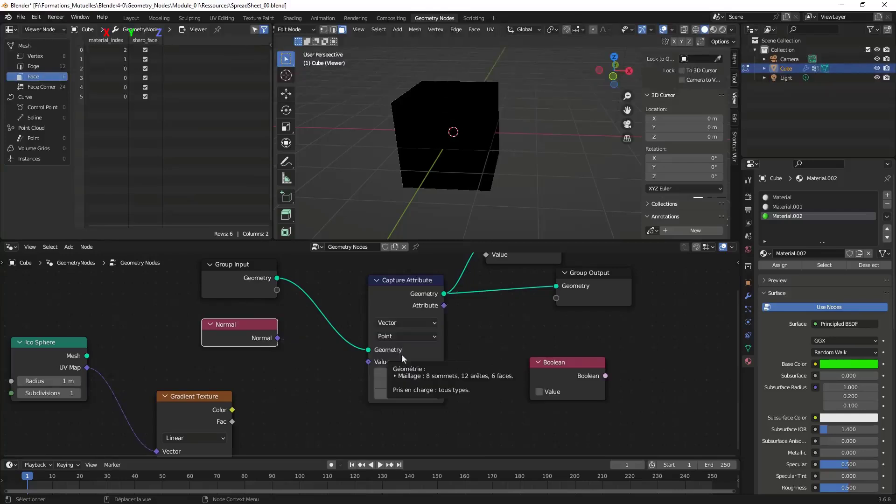
left_click(399, 336)
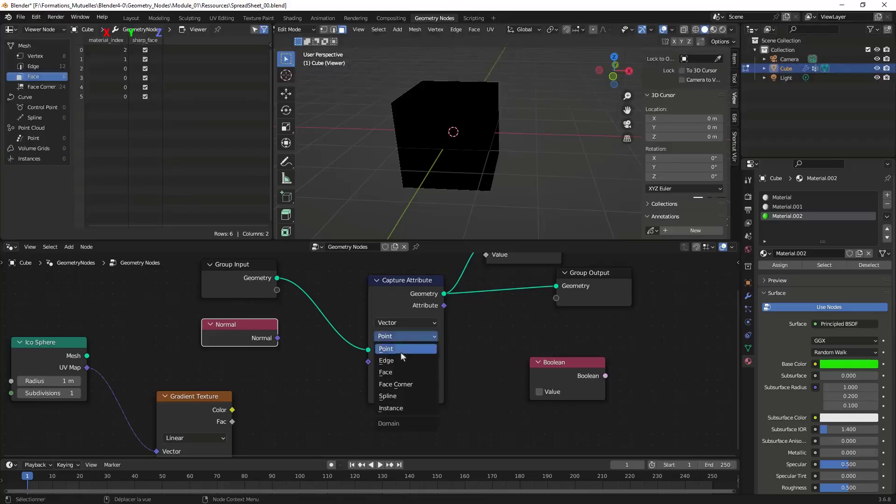
left_click(399, 372)
Step: Shift the Group Output node slightly and reconnect the Capture Attribute node's Attribute output to the Viewer's Value input
middle_click_drag(472, 318, 456, 341)
left_click_drag(570, 305, 543, 322)
left_click(377, 307)
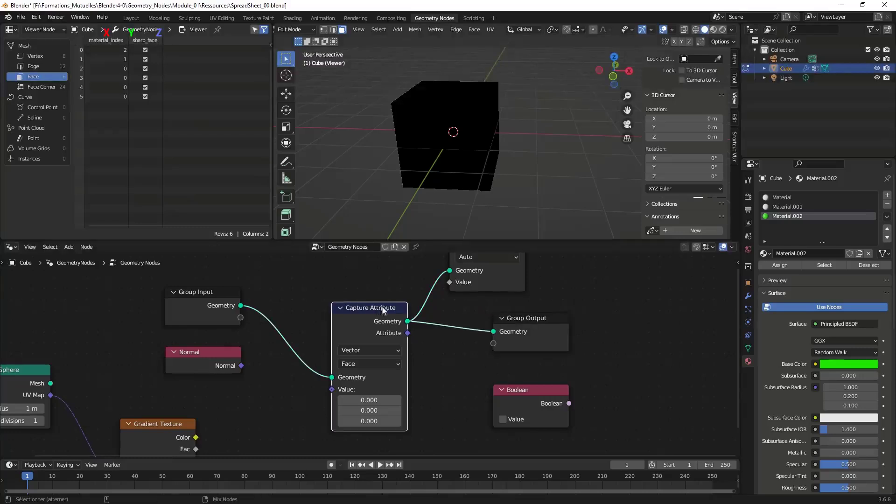
left_click(383, 304, "ctrl+shift")
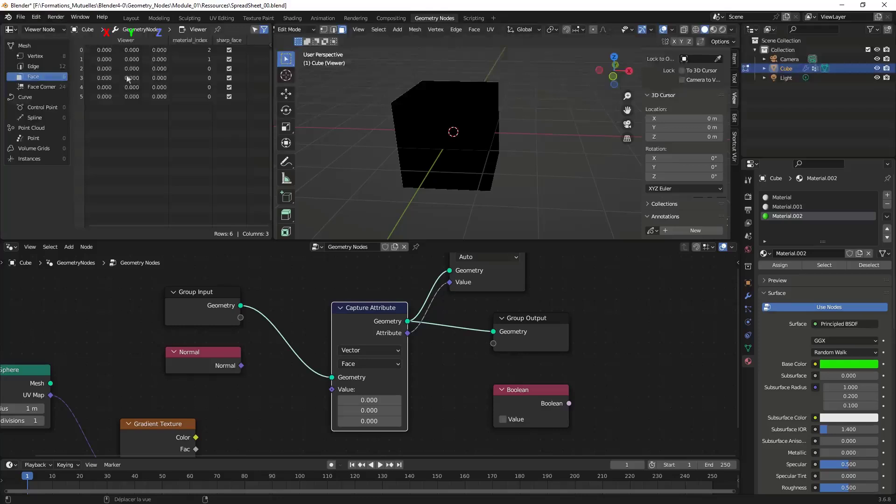
Step: Connect the Normal node's output to the Value input of Capture Attribute and look around the cube
middle_click_drag(400, 297, 376, 320)
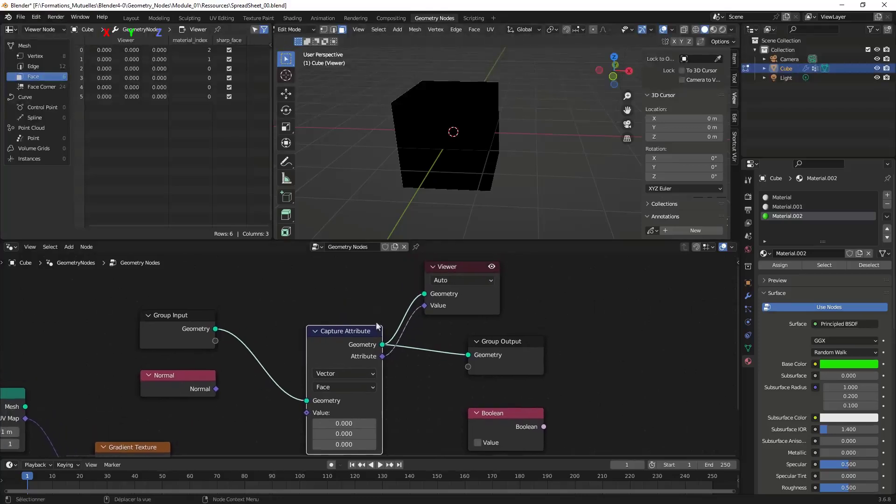
scroll(433, 320, "up", 1)
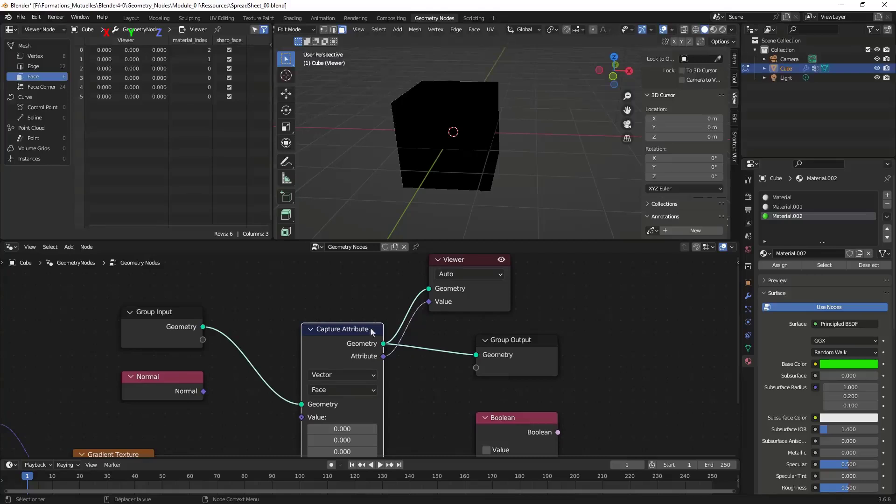
middle_click_drag(425, 321, 468, 286)
left_click_drag(246, 357, 301, 382)
left_click_drag(340, 384, 340, 384)
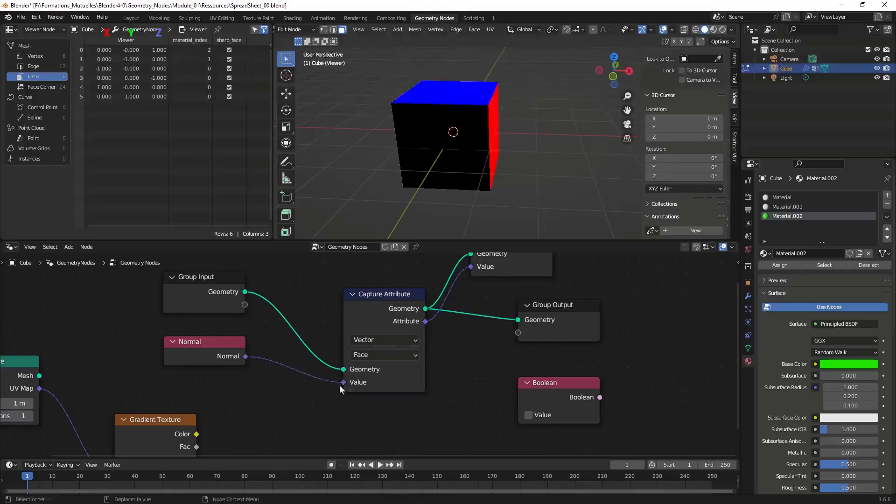
mouse_move(448, 149)
middle_mouse_down()
mouse_move(484, 150)
mouse_move(462, 143)
middle_mouse_up()
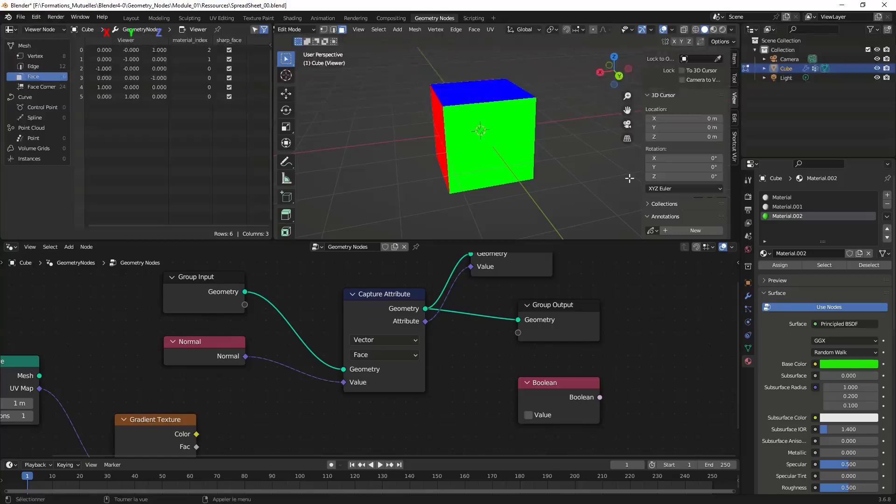
Step: Mute the Capture Attribute and Normal nodes to compare the cube's preview, and re-enable both nodes
left_click(398, 296)
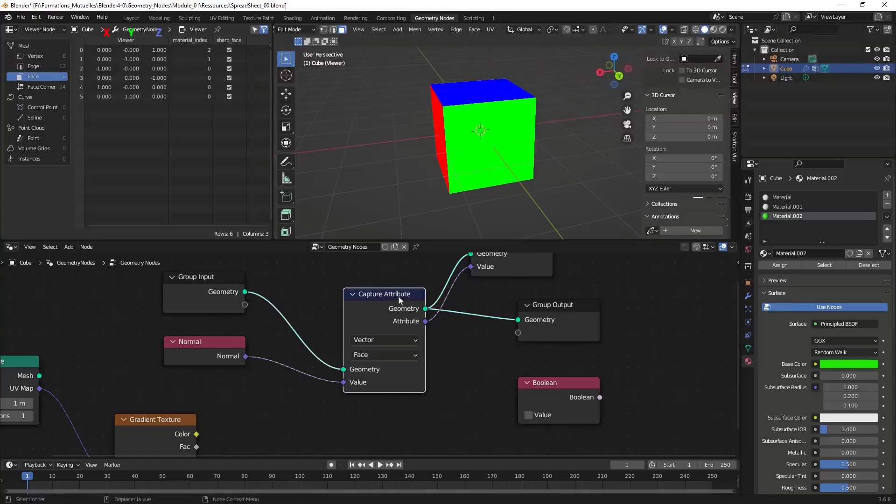
key("m")
middle_click_drag(481, 140, 499, 134)
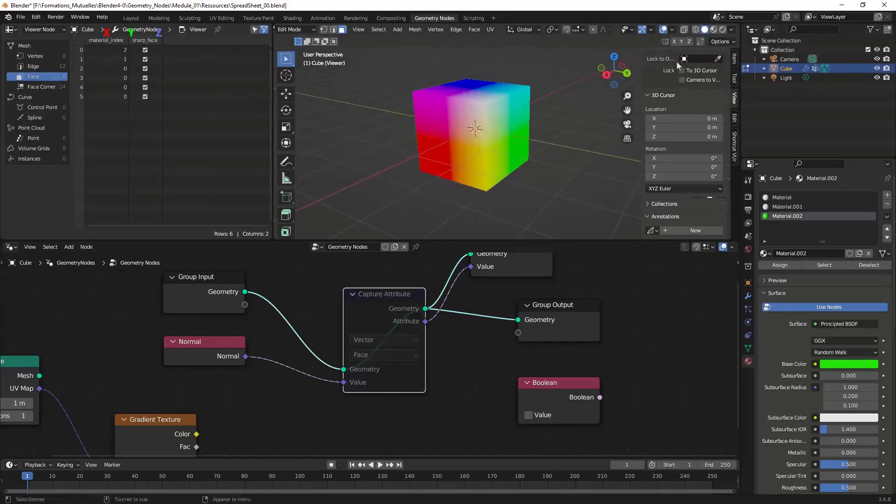
left_click(228, 342)
key("m")
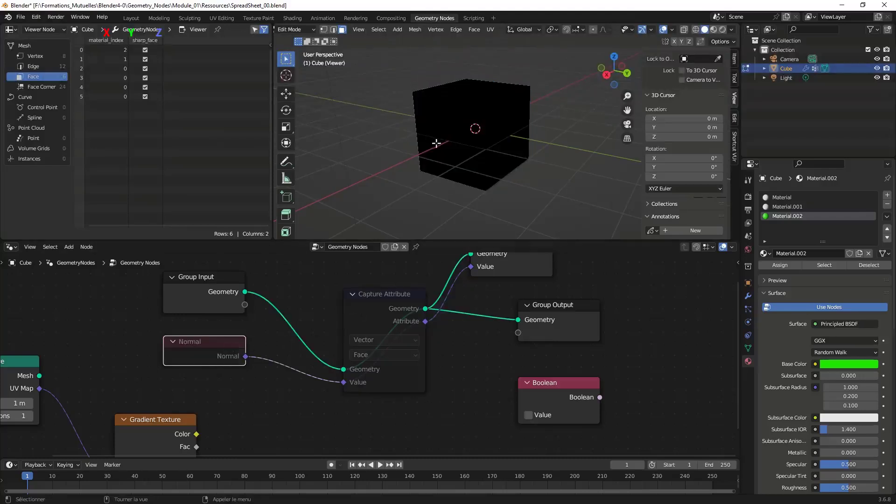
left_click(401, 300)
key("m")
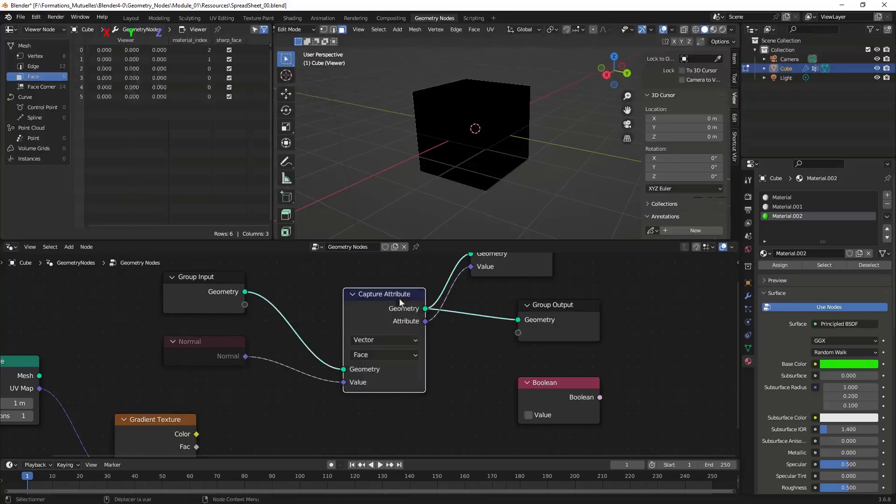
left_click(236, 342)
key("m")
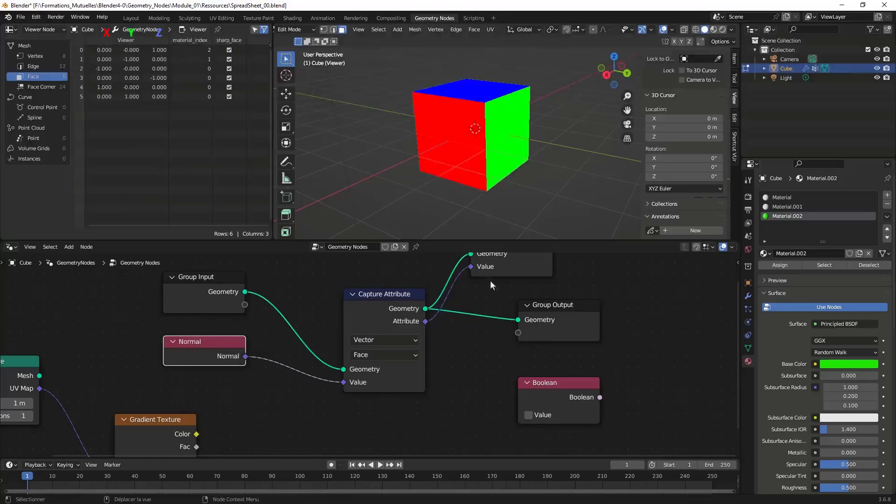
Step: Examine the cube's face colours from several angles and in front view, along with the Normals overlay settings
middle_click_drag(490, 281, 468, 311)
scroll(470, 168, "down", 2)
middle_click_drag(470, 167, 535, 129)
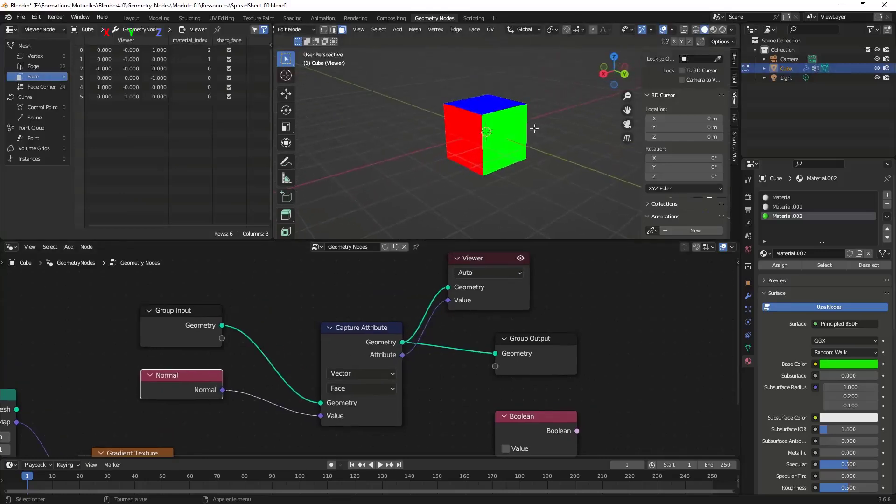
left_click(671, 30)
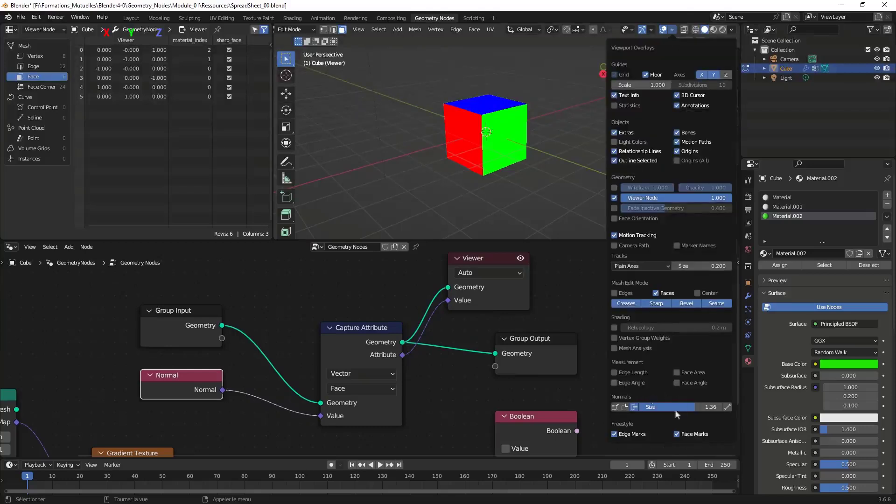
key("n")
middle_click_drag(564, 149, 513, 135)
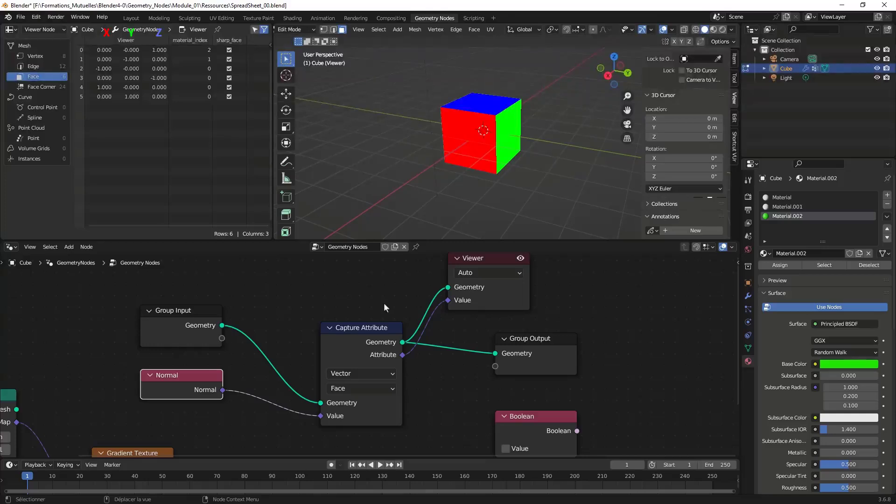
middle_click_drag(384, 303, 370, 316)
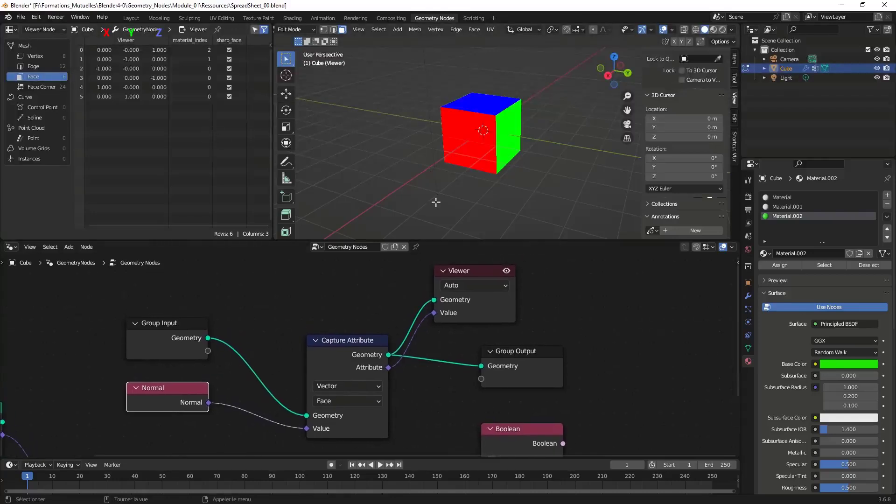
key("KP_1")
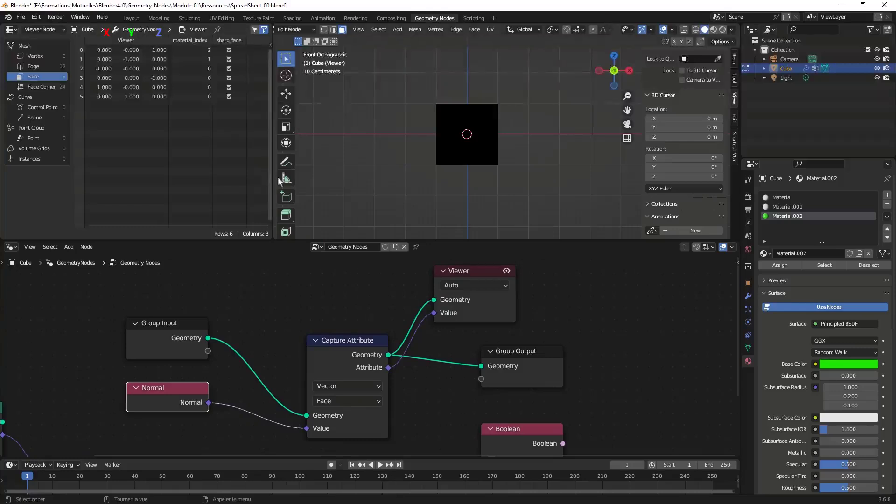
Step: Annotate four arrows pointing outward from the cube's top, bottom and side faces in front view
left_click(287, 163)
mouse_move(469, 103)
left_mouse_down()
mouse_move(466, 60)
mouse_move(481, 65)
left_mouse_up()
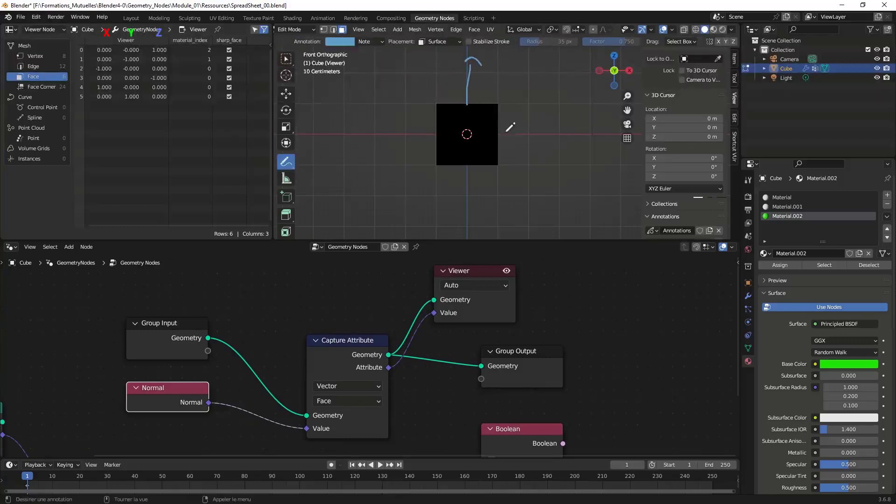
mouse_move(500, 133)
left_mouse_down()
mouse_move(555, 122)
mouse_move(546, 135)
left_mouse_up()
mouse_move(437, 137)
left_mouse_down()
mouse_move(411, 137)
mouse_move(399, 125)
mouse_move(400, 136)
left_mouse_up()
mouse_move(465, 171)
left_mouse_down()
mouse_move(470, 208)
mouse_move(476, 203)
left_mouse_up()
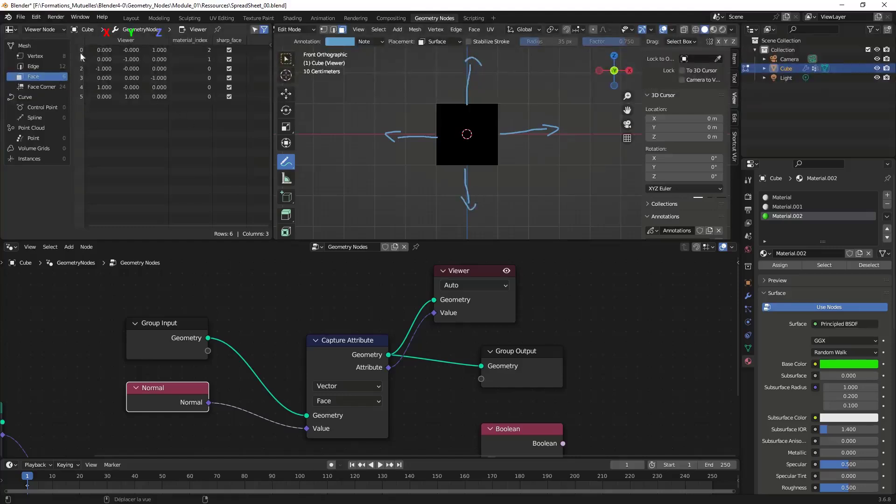
middle_click_drag(520, 120, 482, 177)
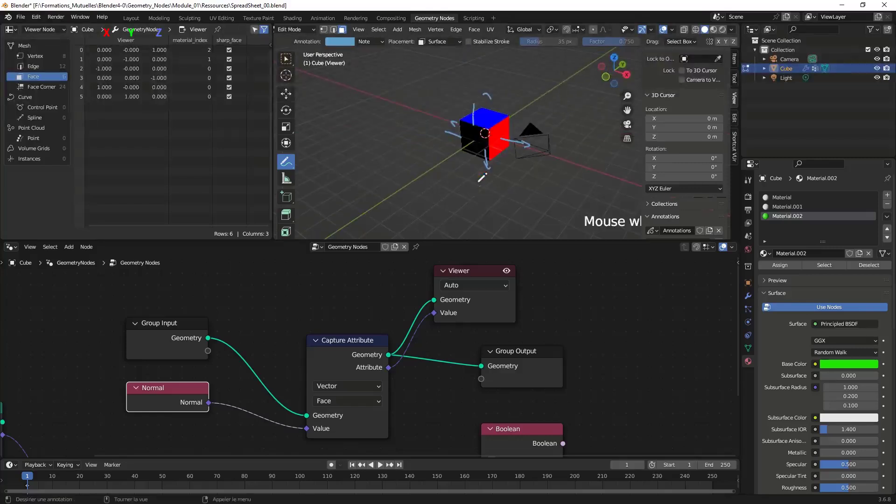
Step: Move the Boolean node below Capture Attribute and add an Extrude Mesh node to the right of Group Output
middle_click_drag(432, 392, 468, 351)
left_click_drag(579, 382, 412, 415)
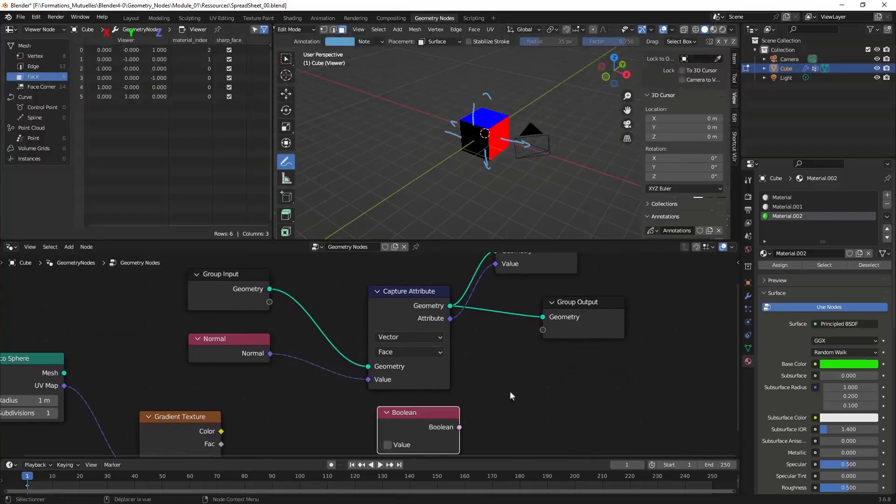
key("shift+a")
left_click(487, 314)
type("ext")
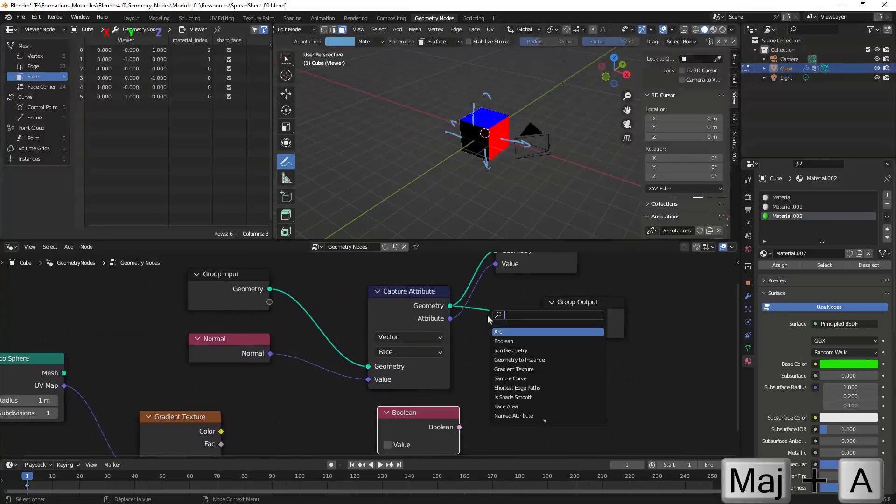
type("rude")
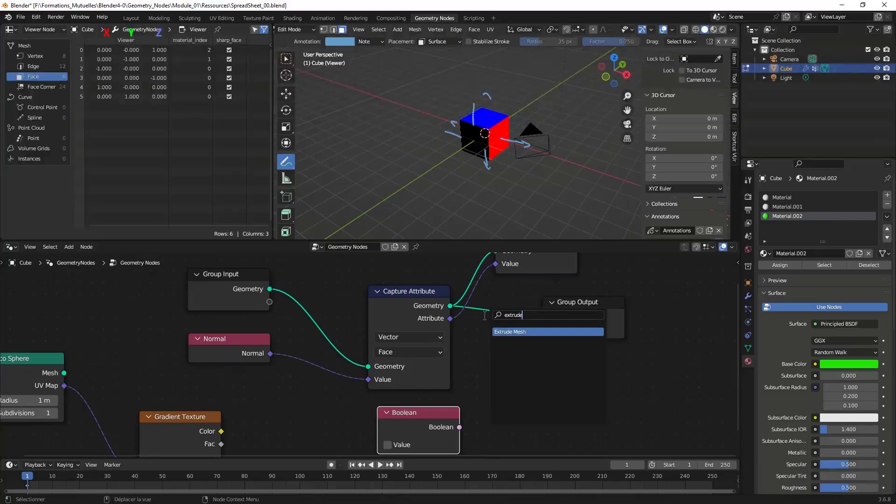
left_click(507, 332)
left_click(531, 379)
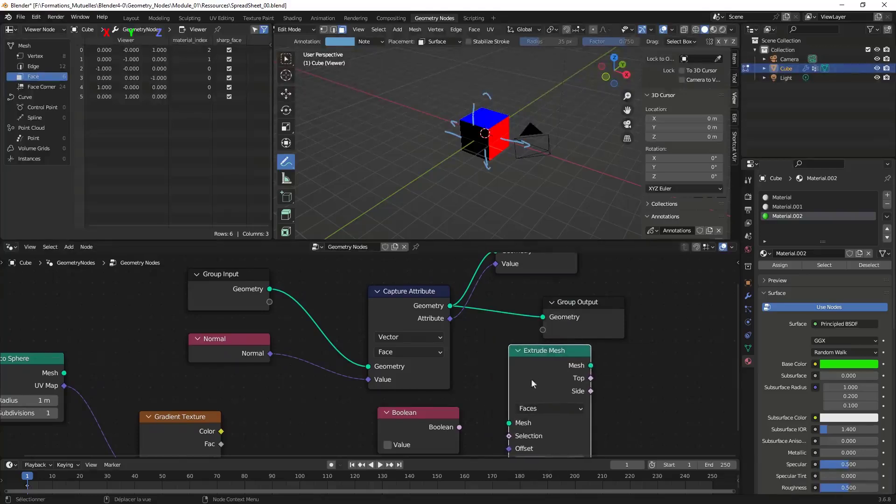
scroll(498, 427, "down", 1)
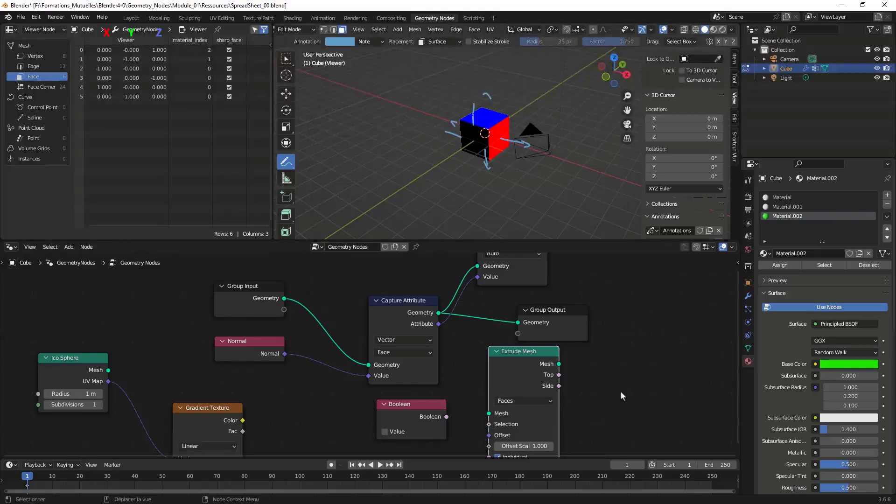
left_click_drag(542, 356, 654, 289)
Step: Shift the Capture Attribute node slightly up and display the mesh's Face Corner attributes in the spreadsheet
middle_click_drag(527, 140, 495, 139)
scroll(494, 141, "up", 5)
scroll(487, 140, "down", 3)
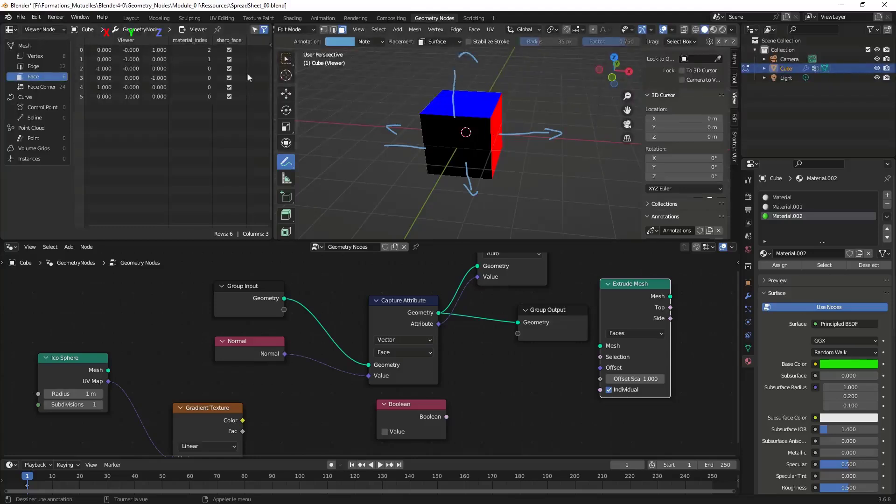
left_click_drag(401, 304, 392, 280)
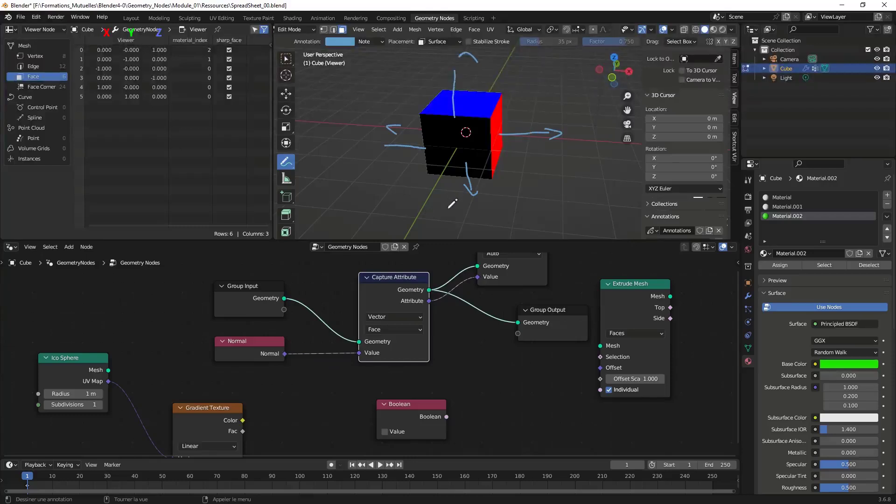
left_click(42, 88)
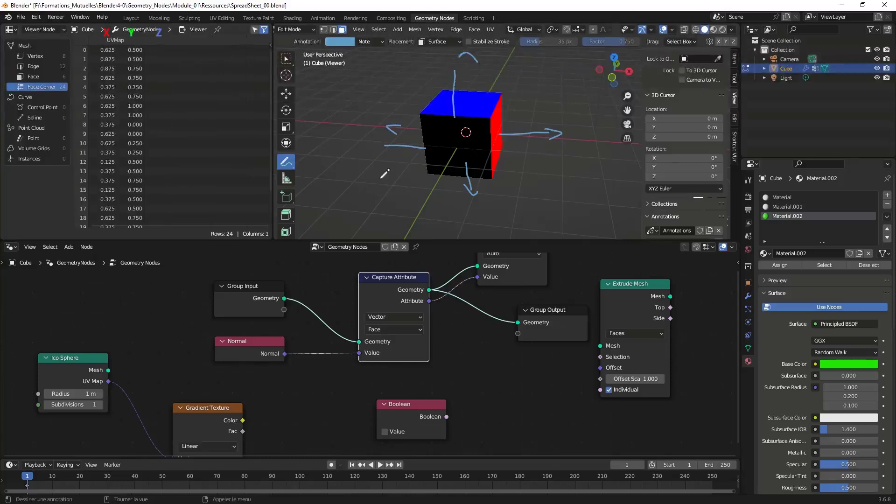
scroll(329, 320, "down", 3)
left_click_drag(255, 281, 463, 356)
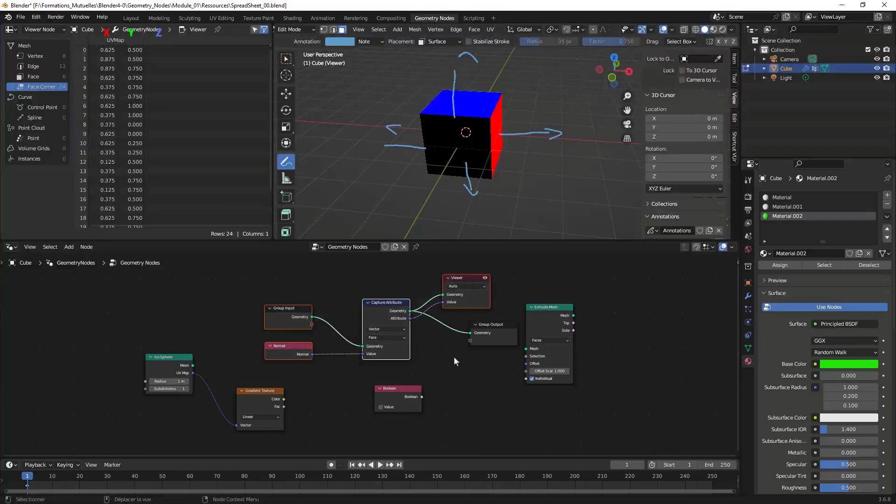
key("alt+a")
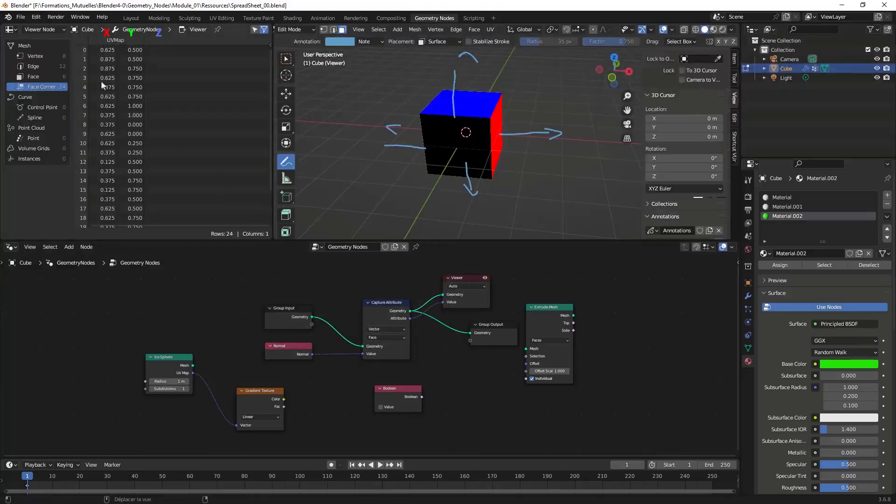
Step: Save the project as a new incremented file named SpreadSheet_01.blend
left_click(21, 17)
left_click(33, 92)
key("KP_Add")
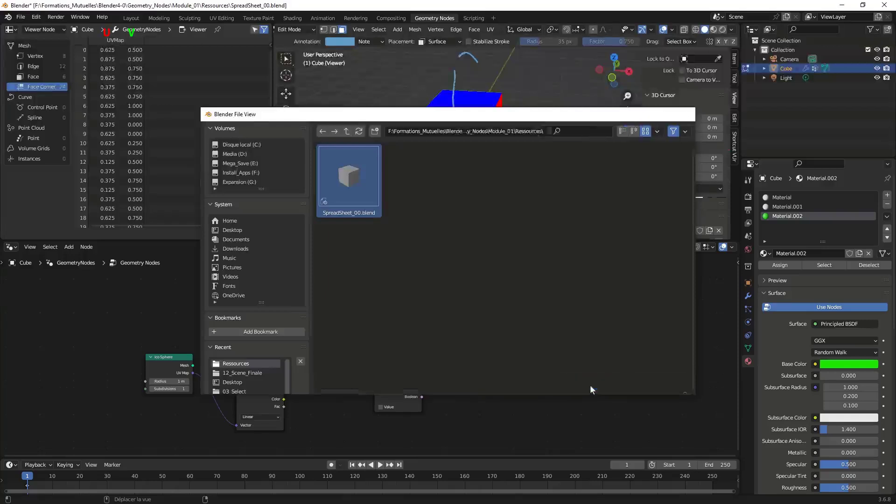
left_click(589, 385)
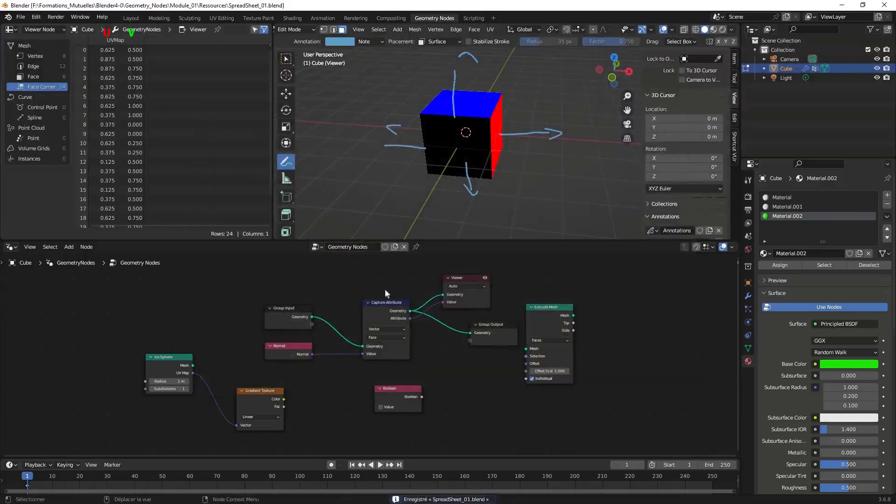
Step: Delete the Normal and Capture Attribute nodes from the node tree
scroll(385, 293, "up", 2)
left_click(257, 344)
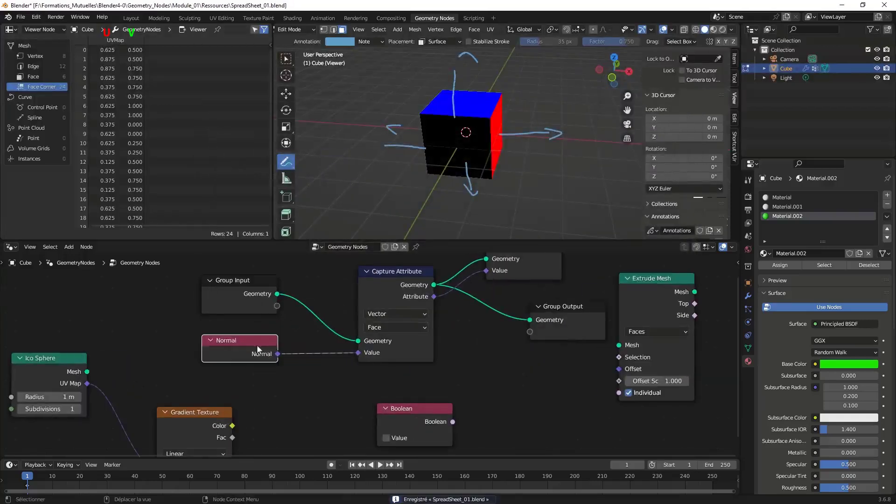
key("x")
left_click(391, 277)
key("x")
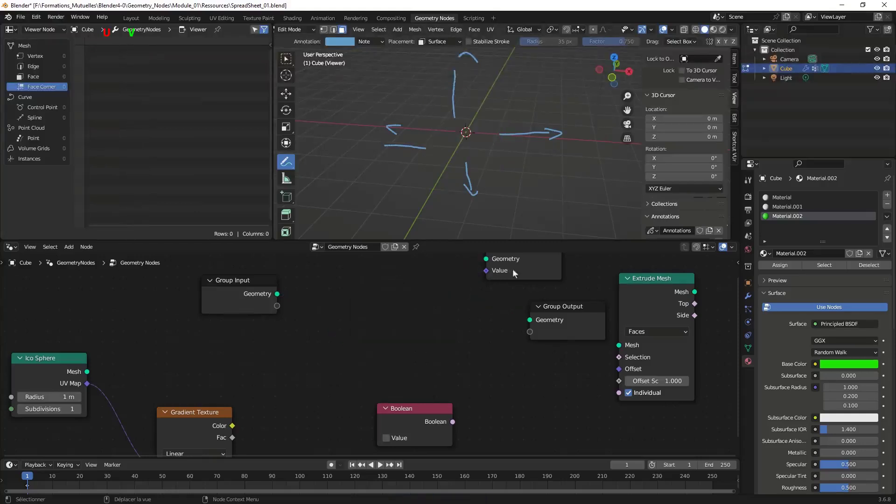
Step: Connect Group Input's Geometry directly to Group Output and delete the Viewer node
left_click_drag(277, 293, 529, 364)
left_click(502, 283)
key("x")
scroll(503, 280, "down", 1)
middle_click_drag(462, 193, 486, 112)
scroll(491, 145, "down", 3)
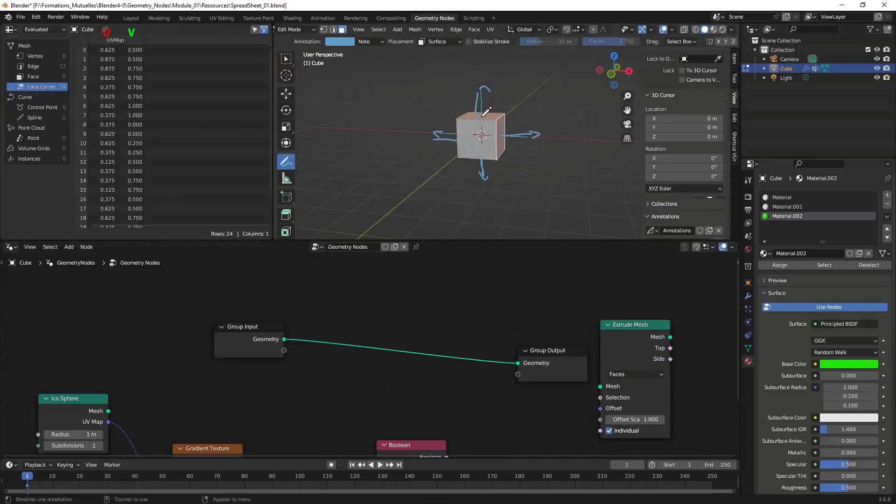
Step: Remove the Note annotation layer to clear the arrows drawn around the cube
middle_click(735, 122)
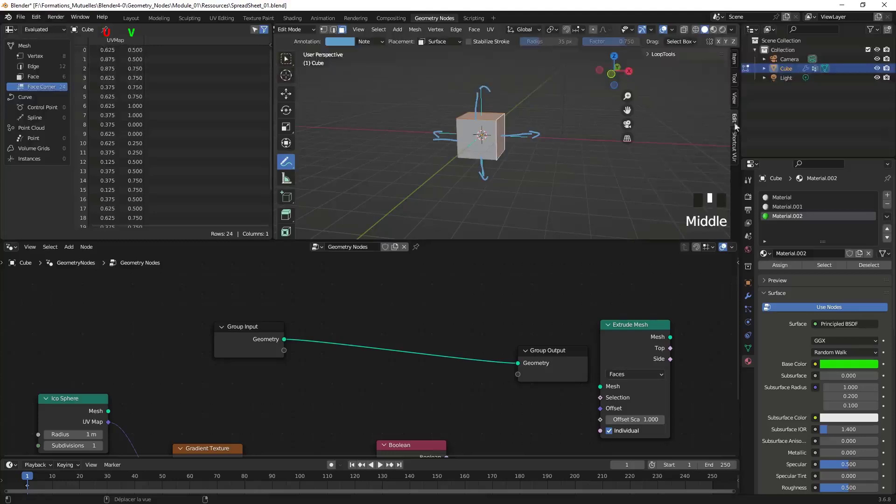
scroll(735, 126, "up", 1)
scroll(687, 165, "down", 8)
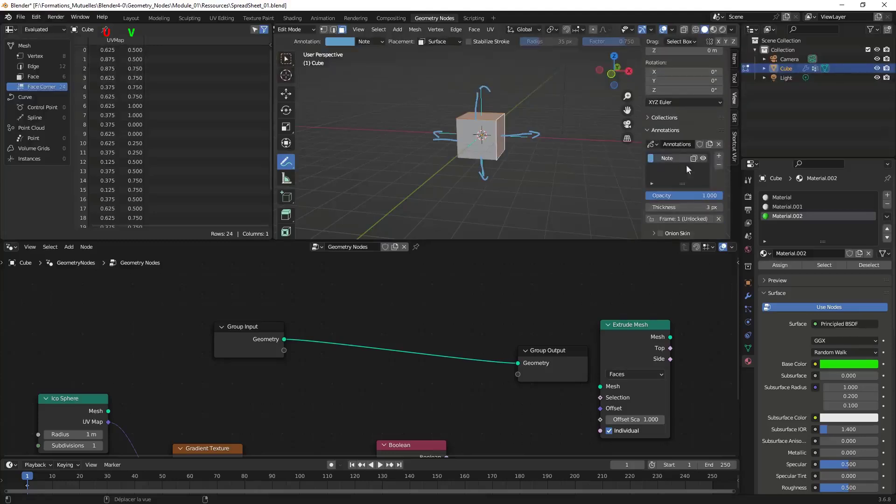
left_click(719, 165)
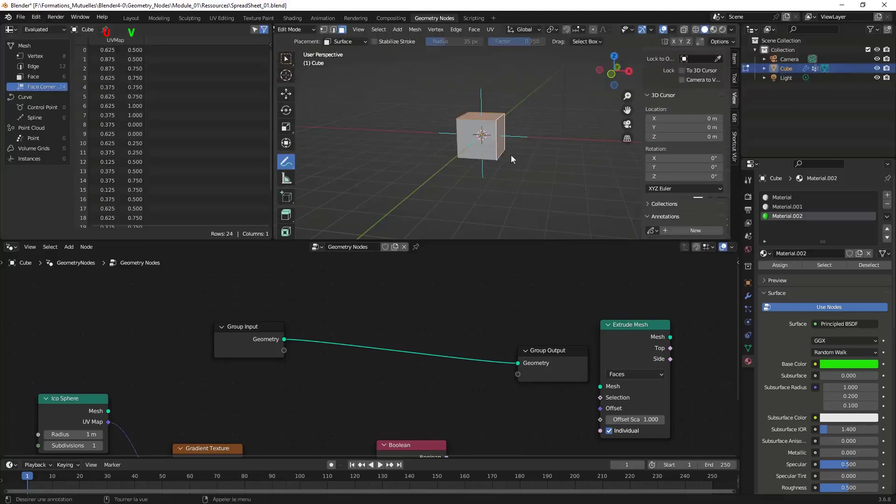
Step: Mark the four corners of the cube's front face with annotation strokes in front view
mouse_move(510, 151)
middle_mouse_down()
mouse_move(518, 142)
mouse_move(504, 145)
middle_mouse_up()
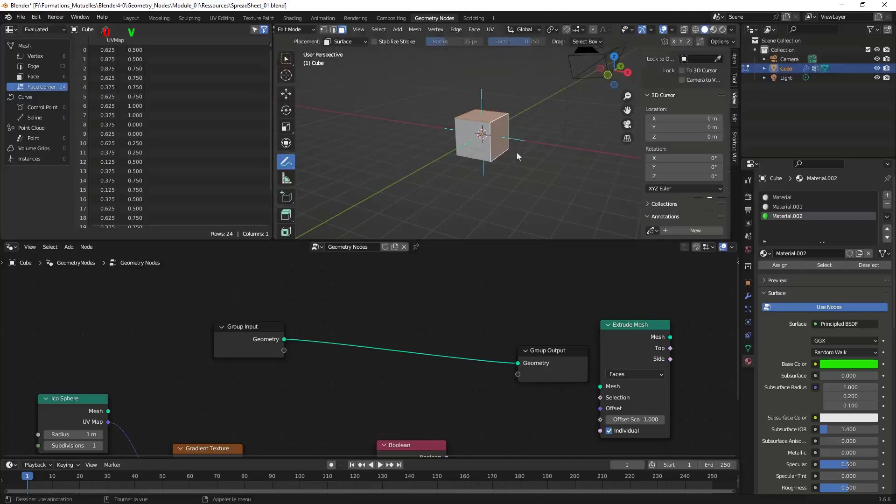
scroll(481, 126, "up", 4)
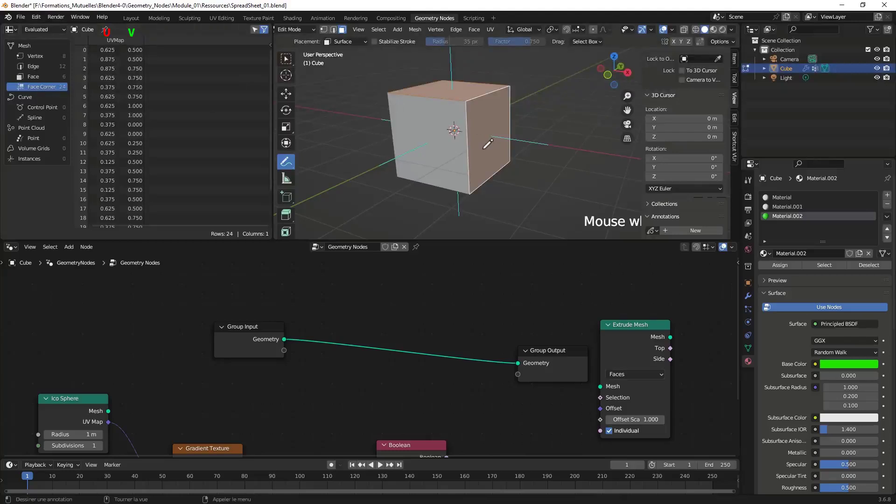
key("KP_1")
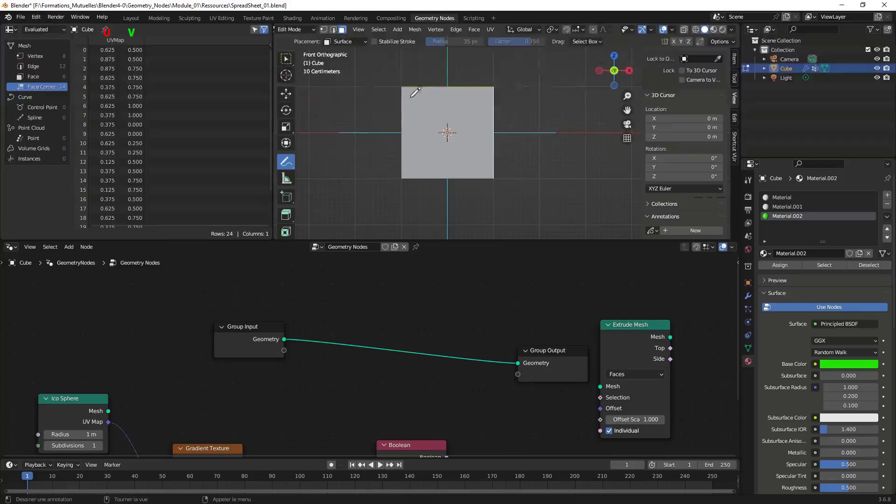
left_click(403, 89)
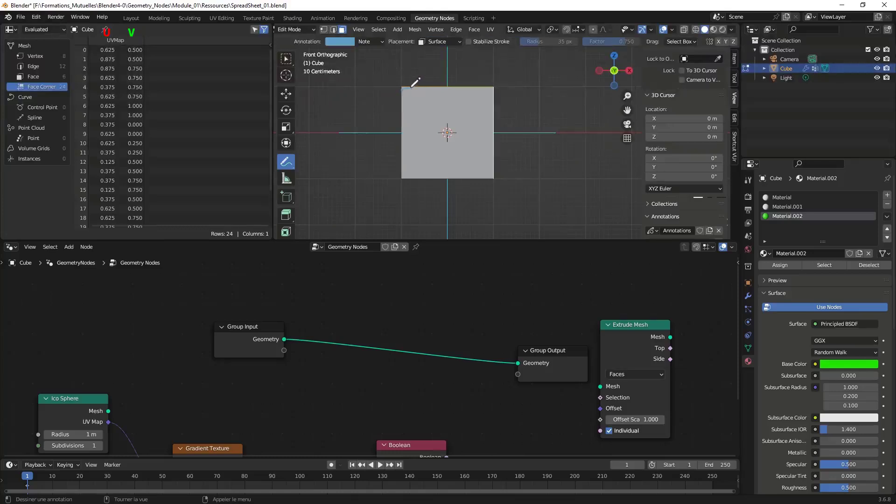
left_click(492, 88)
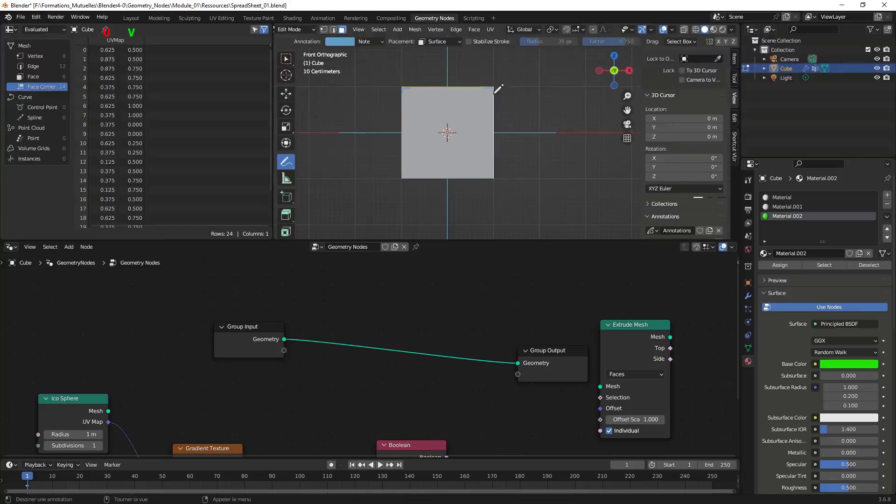
left_click(492, 177)
left_click(400, 177)
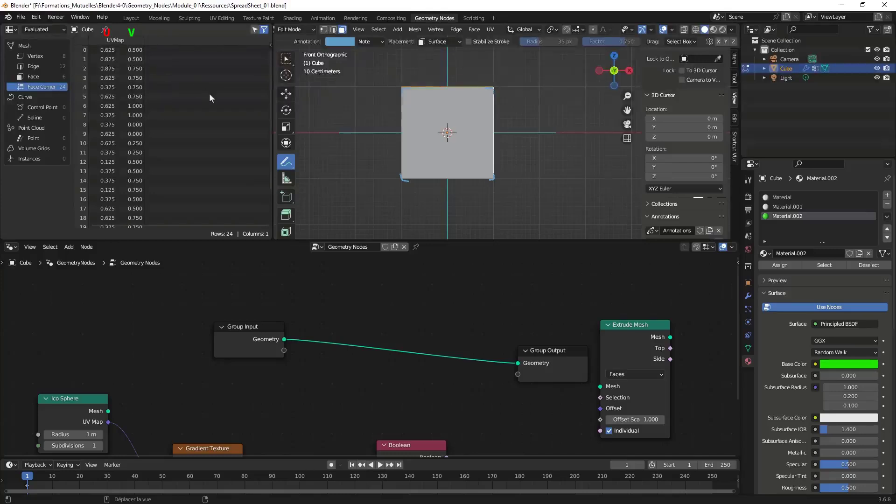
Step: Examine the cube's UV layout in the UV Editing workspace and return to the Geometry Nodes workspace to compare the face corner values
left_click(225, 18)
scroll(211, 250, "up", 5)
scroll(211, 251, "down", 2)
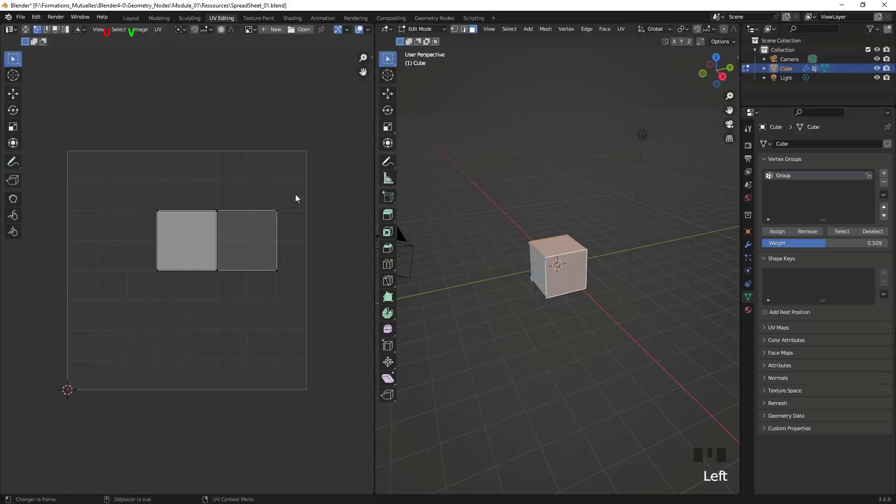
left_click(426, 19)
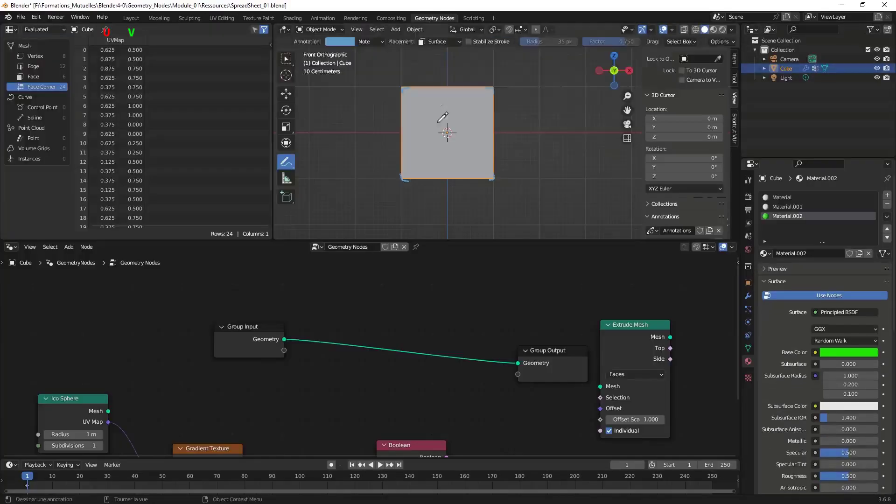
middle_click_drag(430, 132, 472, 153)
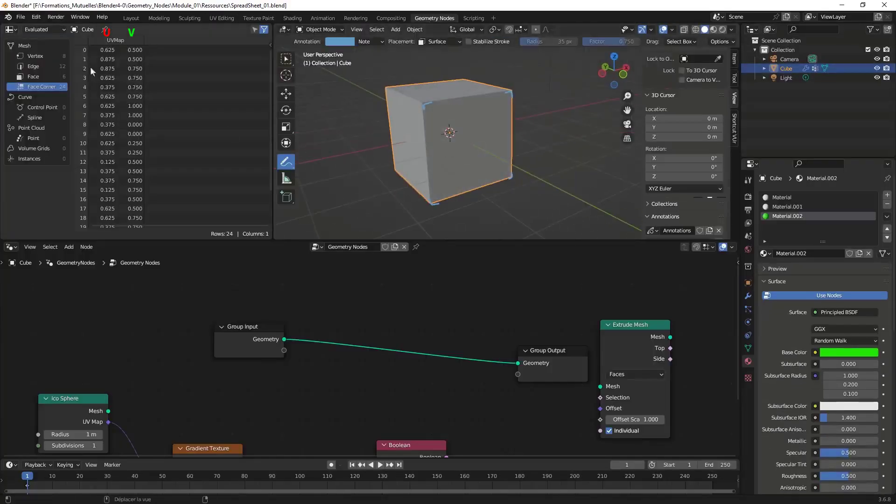
scroll(472, 140, "down", 2)
scroll(489, 140, "up", 2)
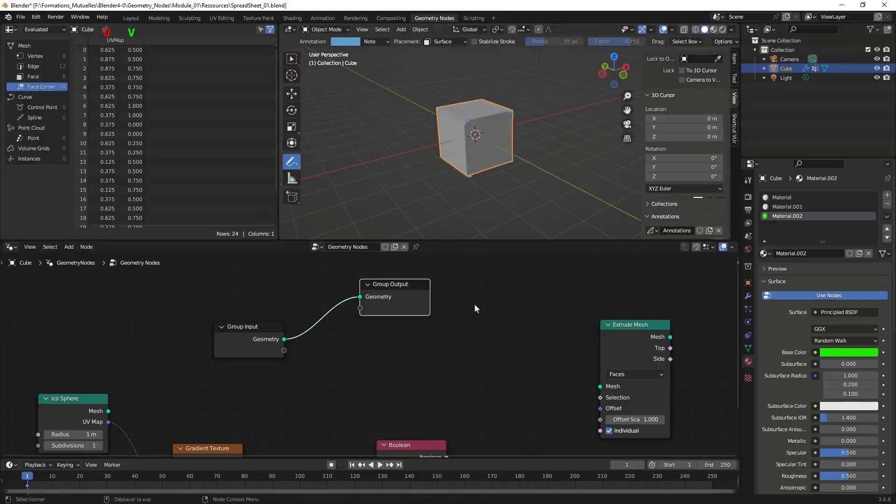
Step: Add a Dual Mesh node and place it to the right of the Group Output node
key("shift+a")
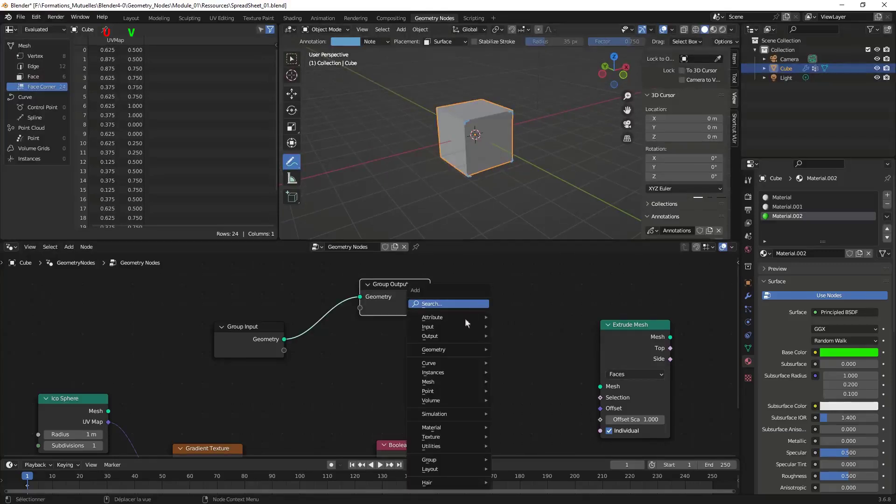
mouse_move(434, 382)
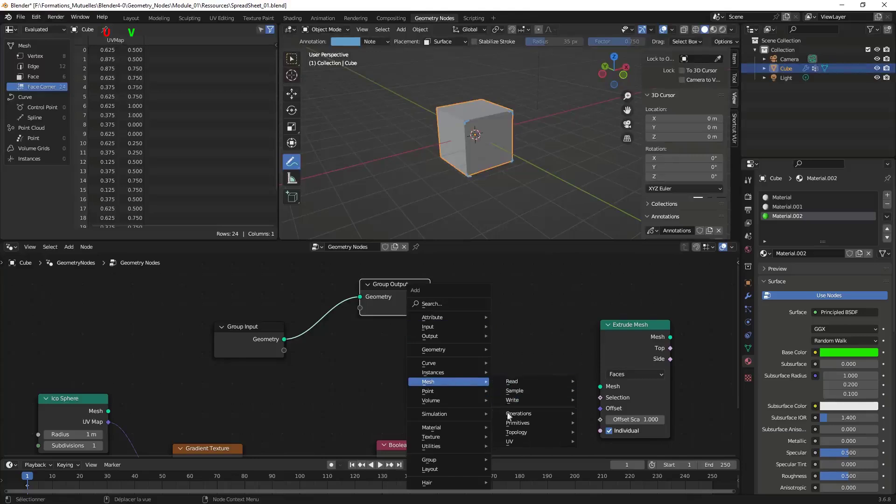
mouse_move(511, 416)
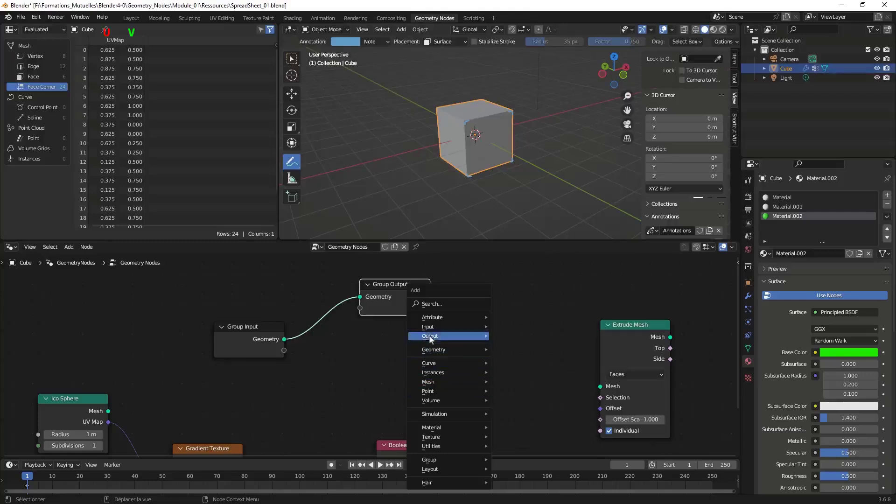
left_click(441, 303)
type("dual")
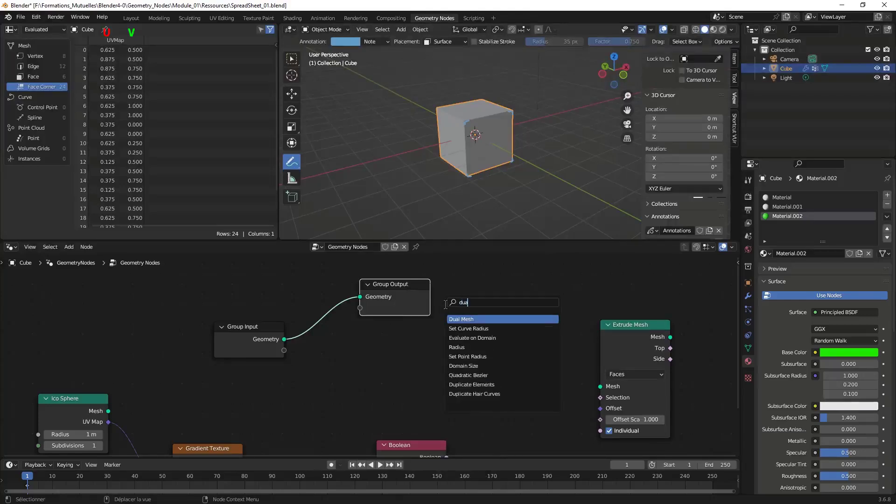
left_click(459, 319)
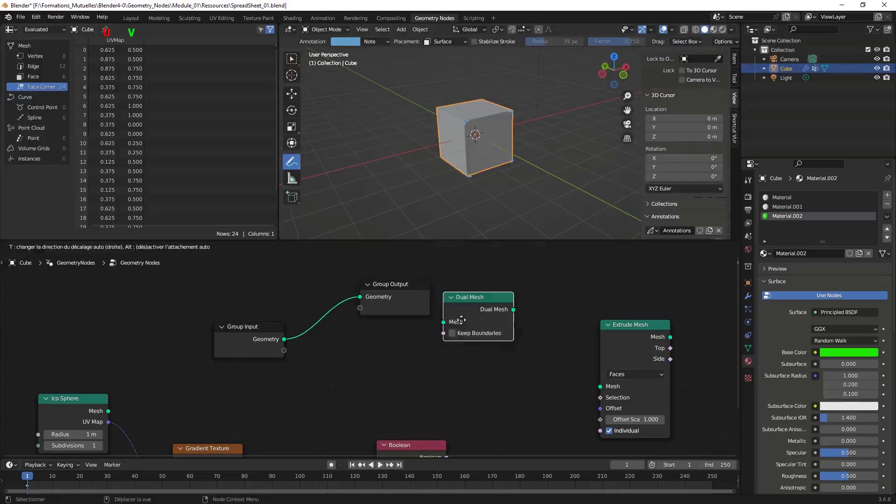
left_click(480, 306)
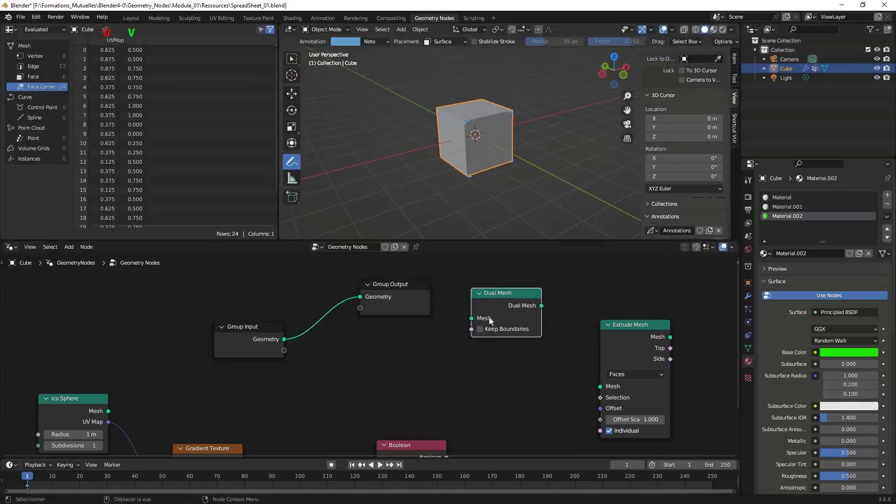